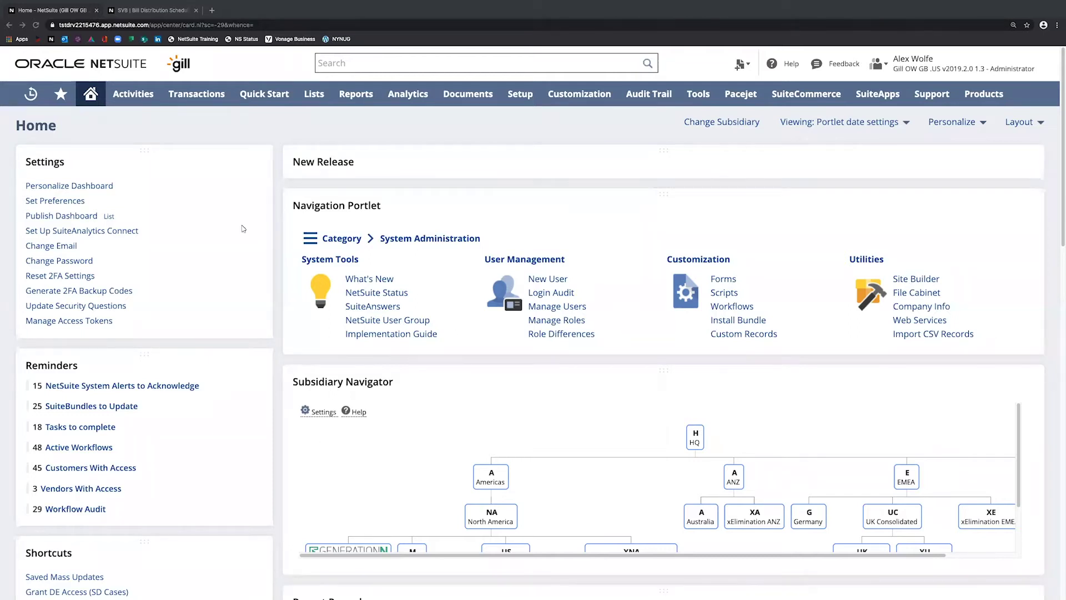
Step: Review the schedule lines of the Business Insurance Balloon Policy - AMNT bill distribution schedule, including the intercompany customer and vendor columns
left_click(156, 12)
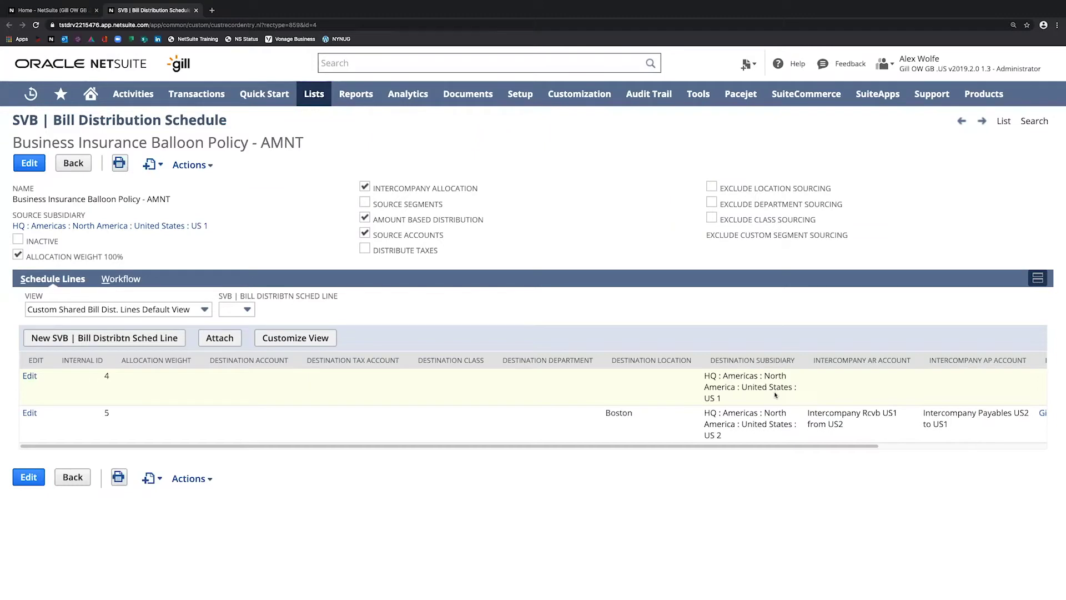
left_click_drag(813, 445, 882, 440)
scroll(883, 440, "right", 5)
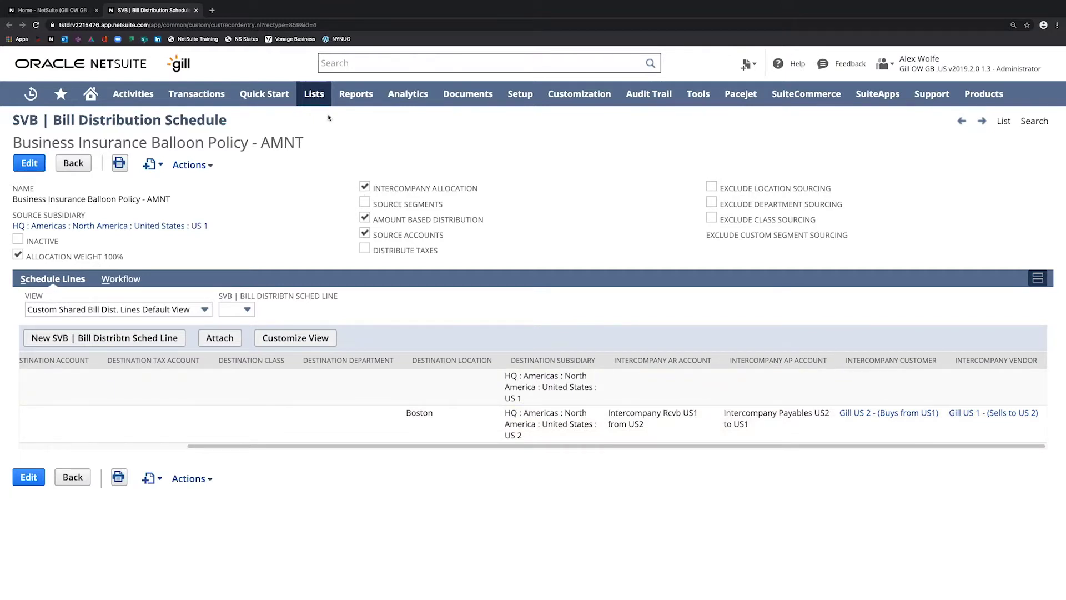
Step: Open a new vendor bill entry form in a separate browser tab and switch to it
mouse_move(192, 105)
mouse_move(200, 193)
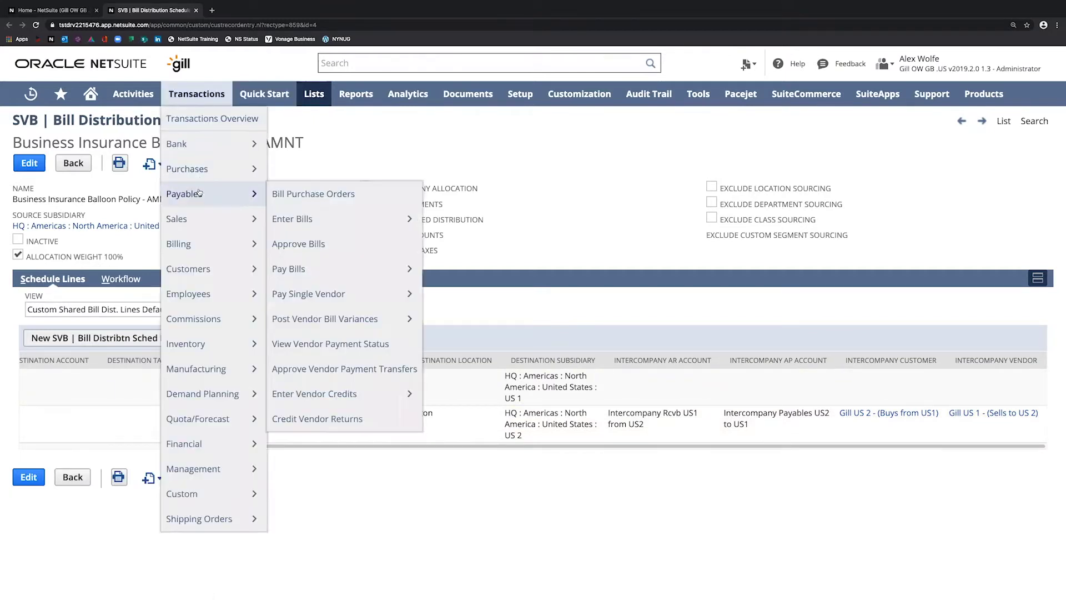
mouse_move(336, 223)
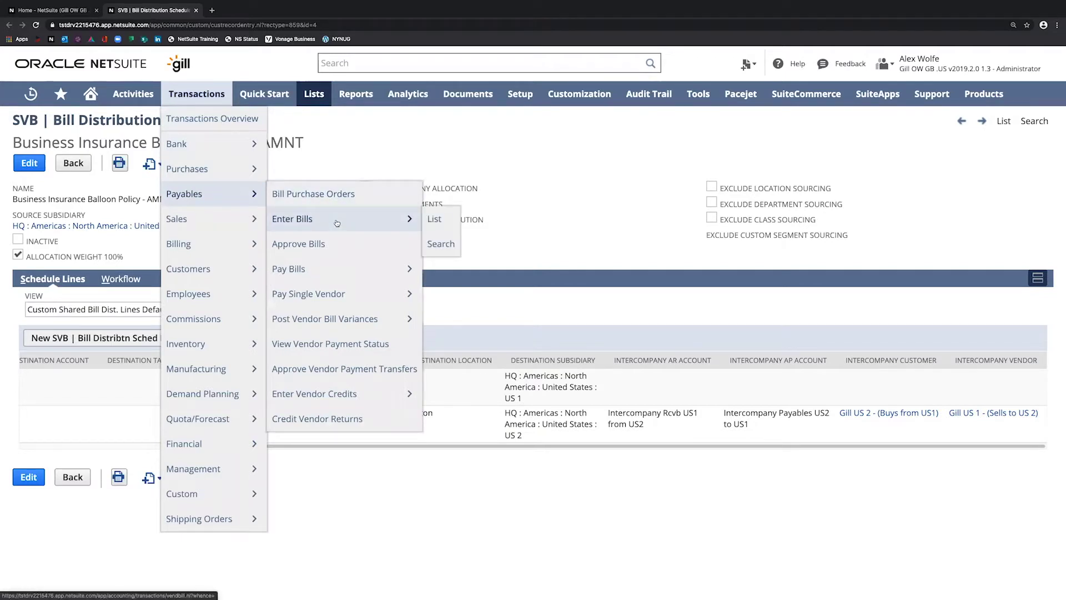
right_click(331, 220)
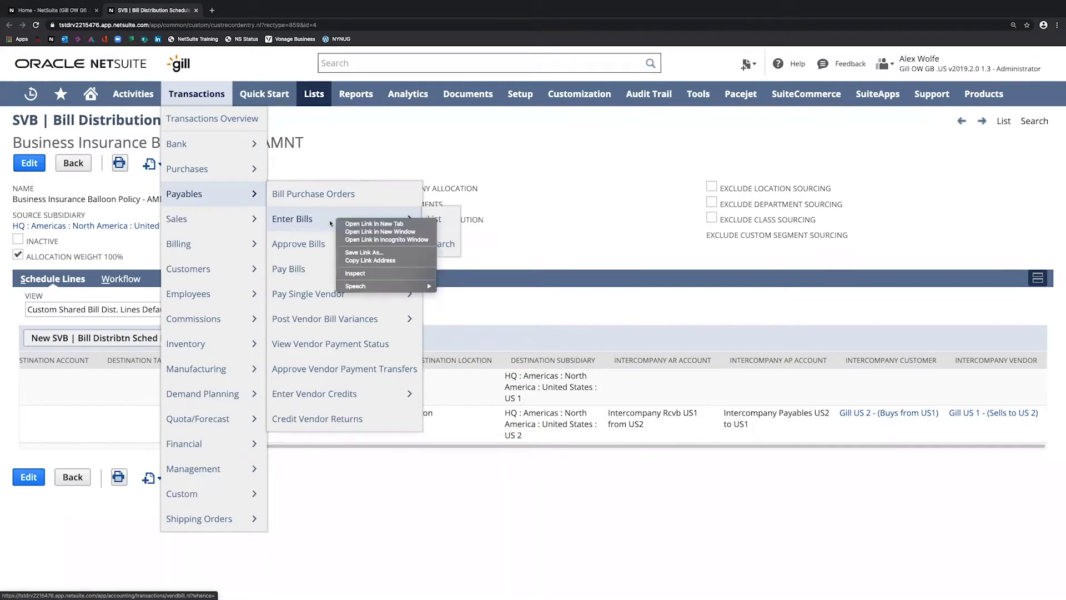
left_click(351, 225)
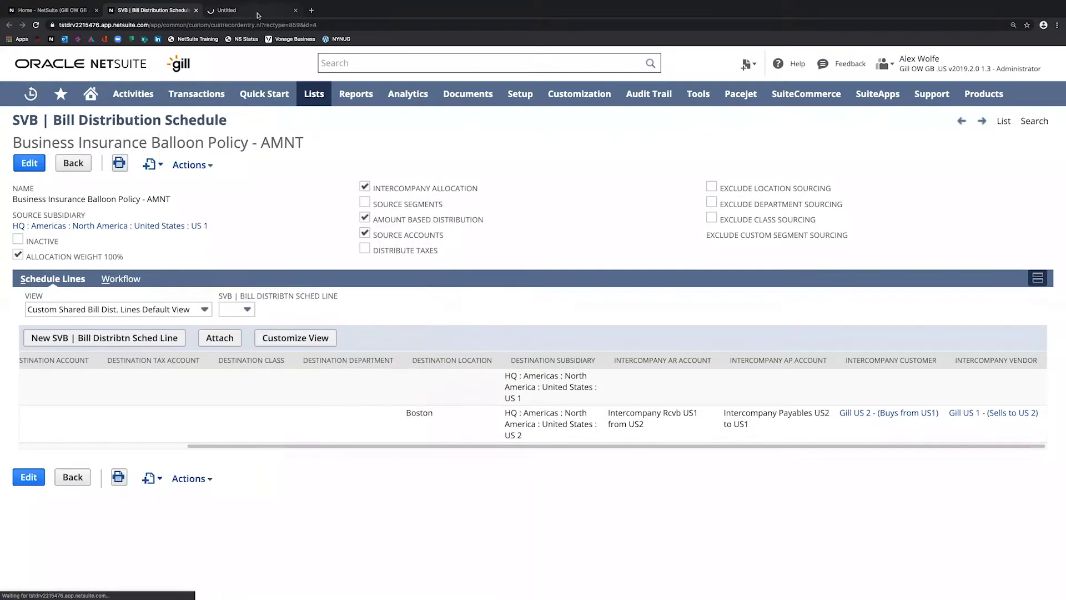
key("ctrl+Tab")
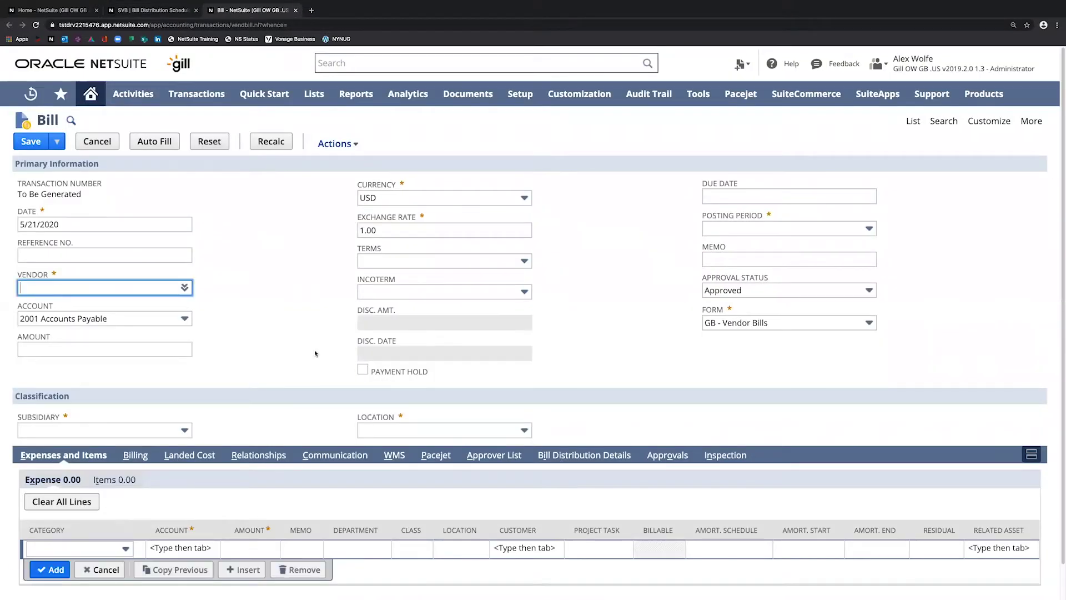
Step: Change the bill's form to Shared Vendor Bill and go to its Bill Distribution Schedule field
left_click(836, 326)
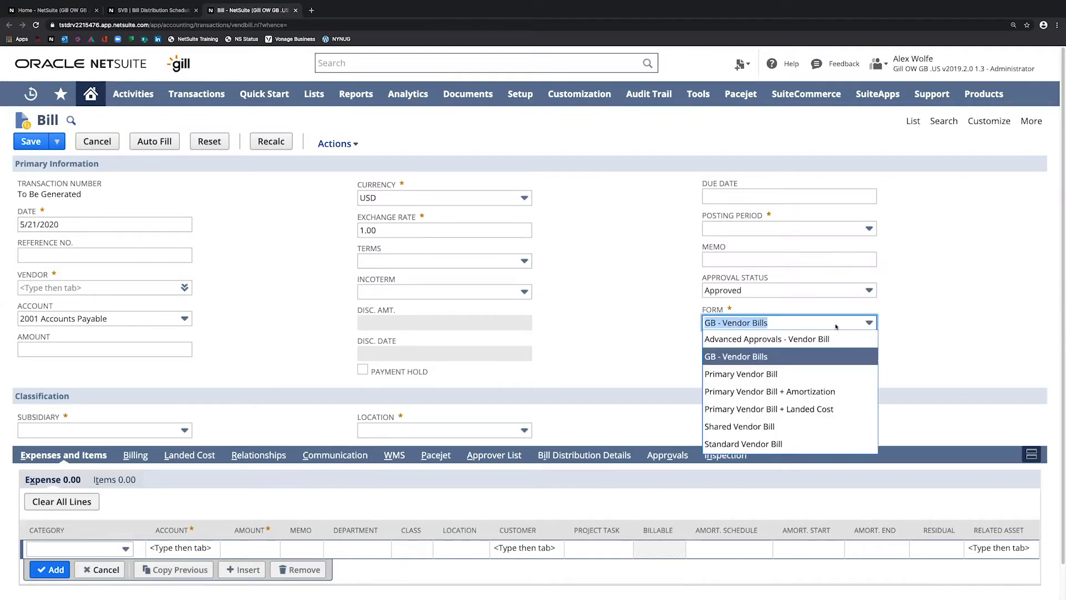
left_click(802, 427)
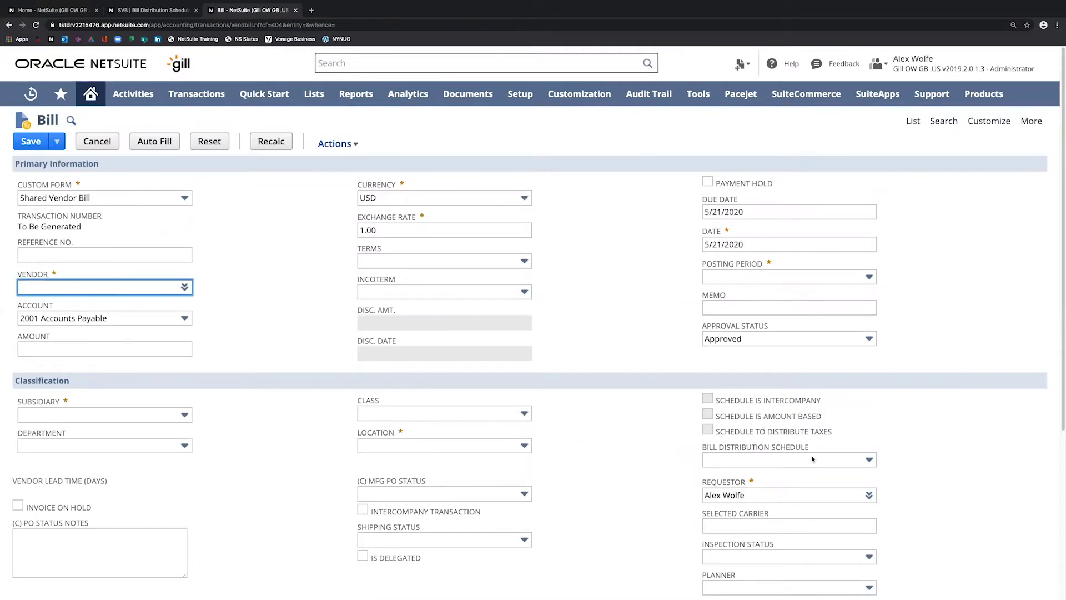
scroll(324, 454, "down", 4)
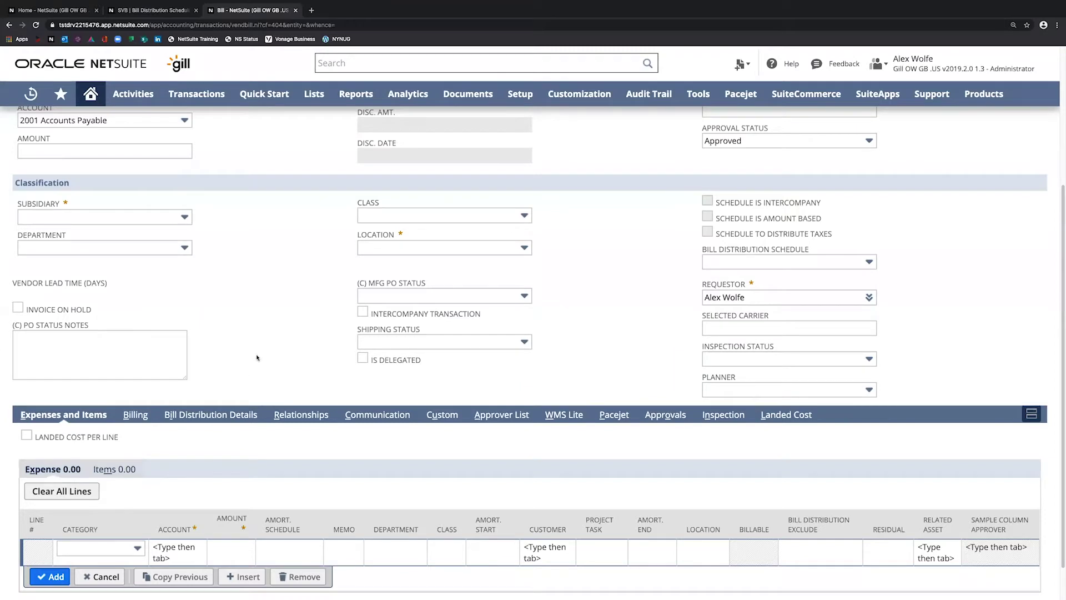
scroll(268, 356, "up", 3)
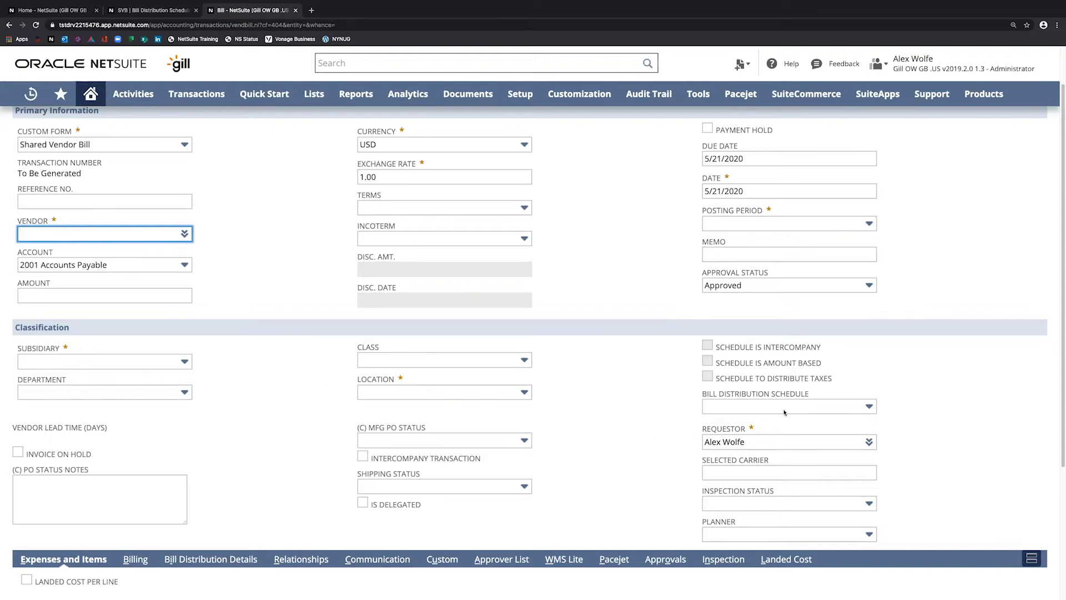
left_click(753, 408)
left_click(753, 408)
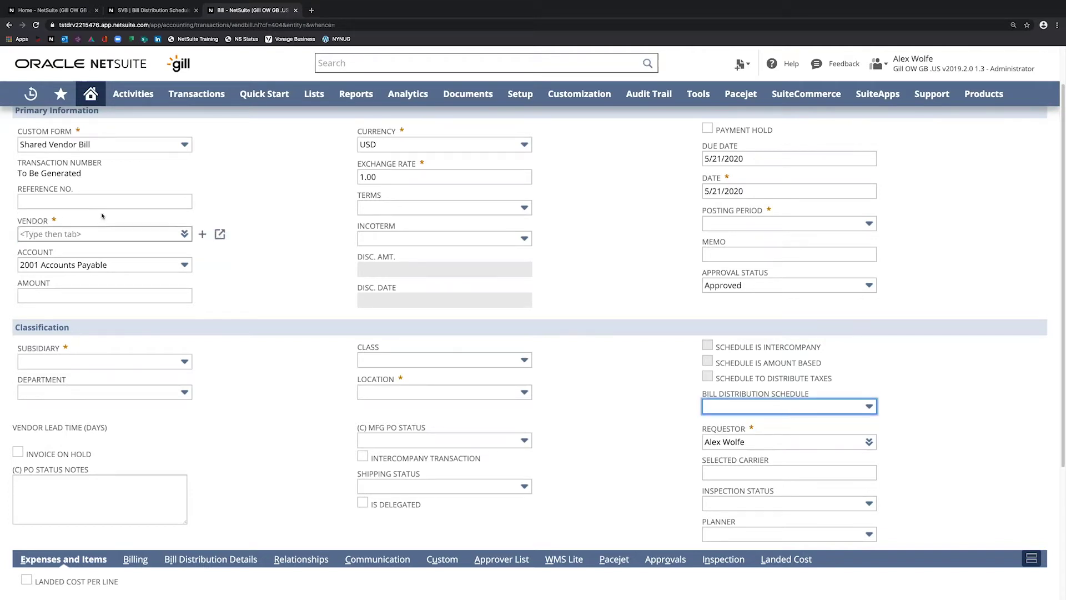
Step: Set the bill's vendor to Allsteel
left_click(91, 234)
type("llsteel")
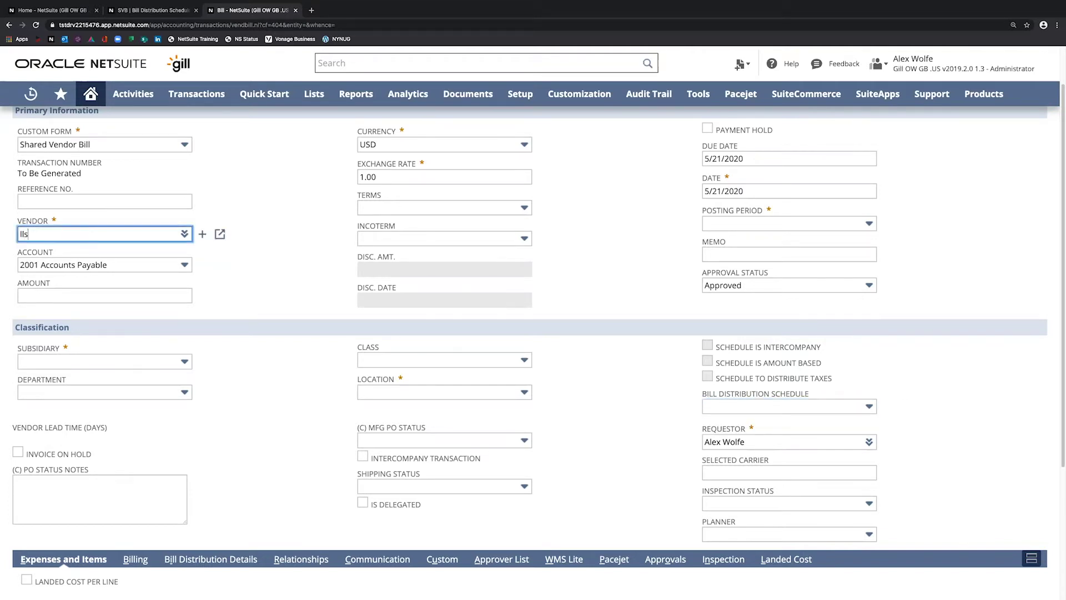
key("ctrl+a")
type("allat")
key("BackSpace")
key("BackSpace")
type("steel")
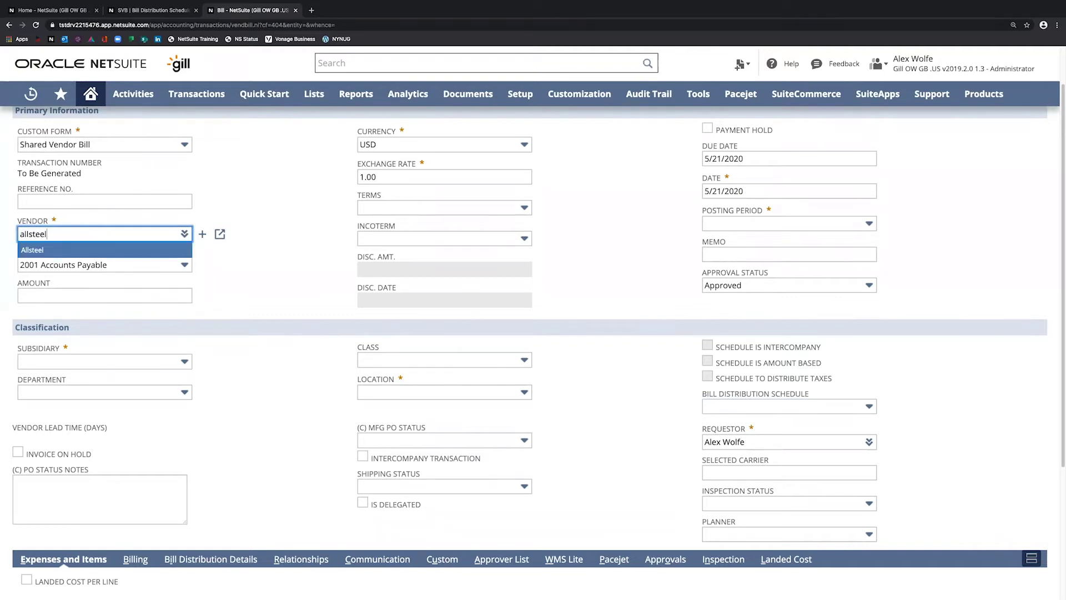
key("Return")
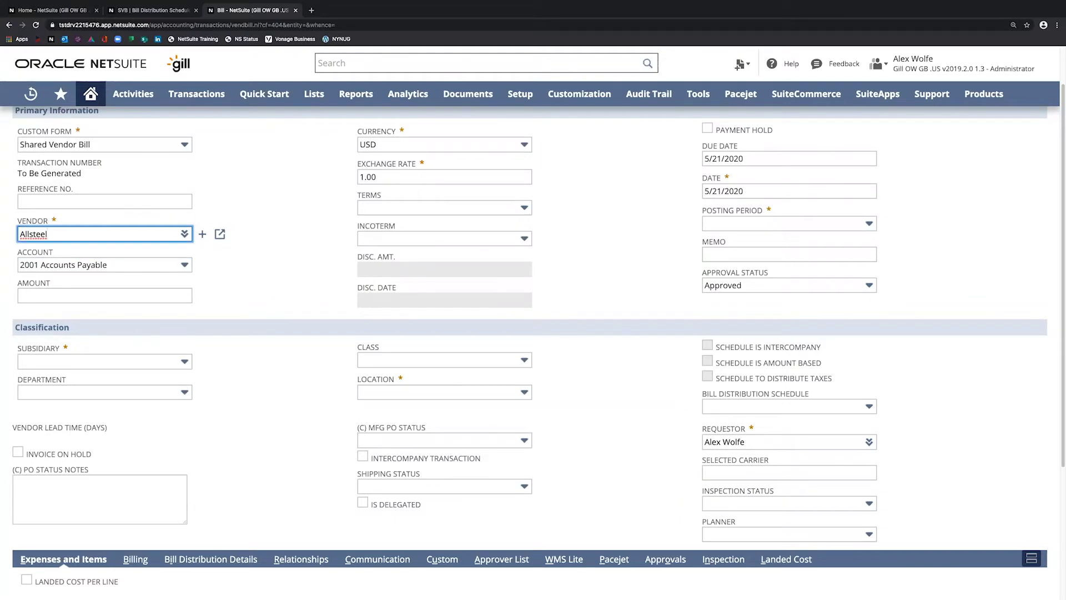
key("Tab")
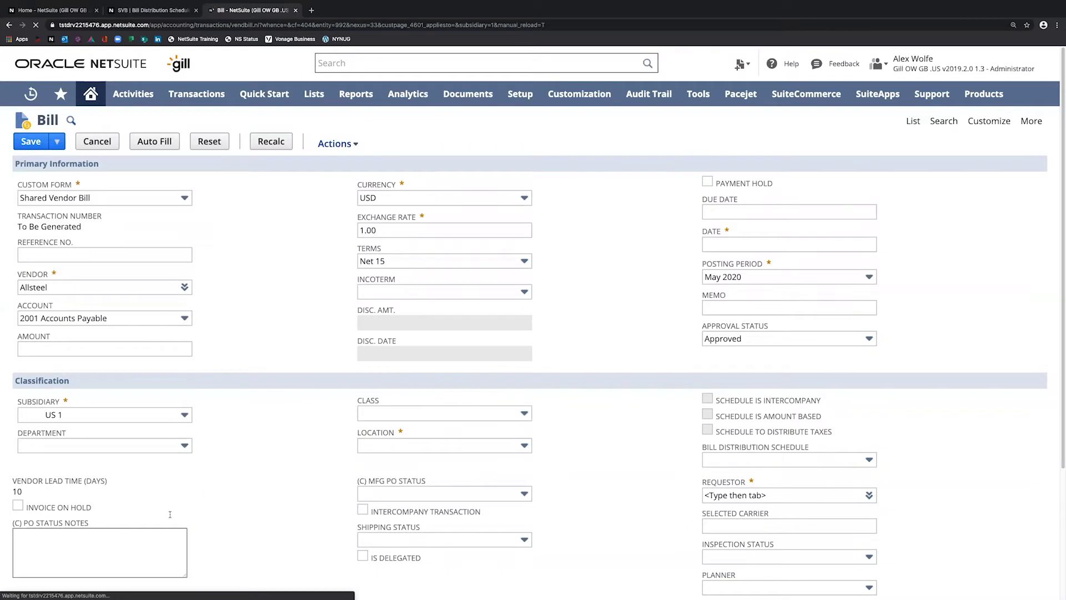
Step: Assign the Business Insurance Balloon Policy - AMNT distribution schedule to the bill and set its location to US East DC
left_click(782, 460)
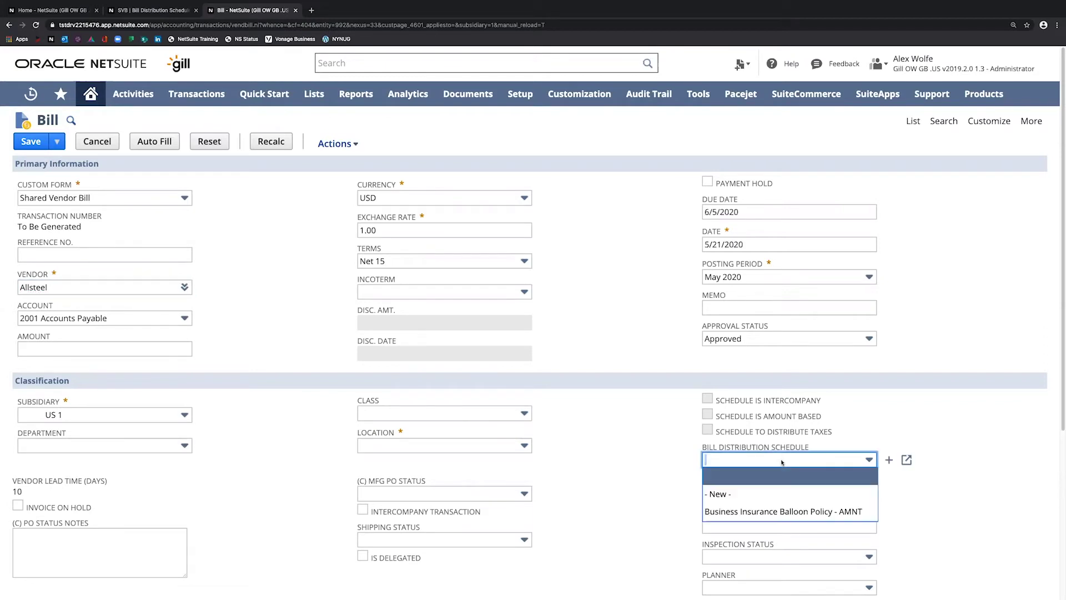
left_click(782, 511)
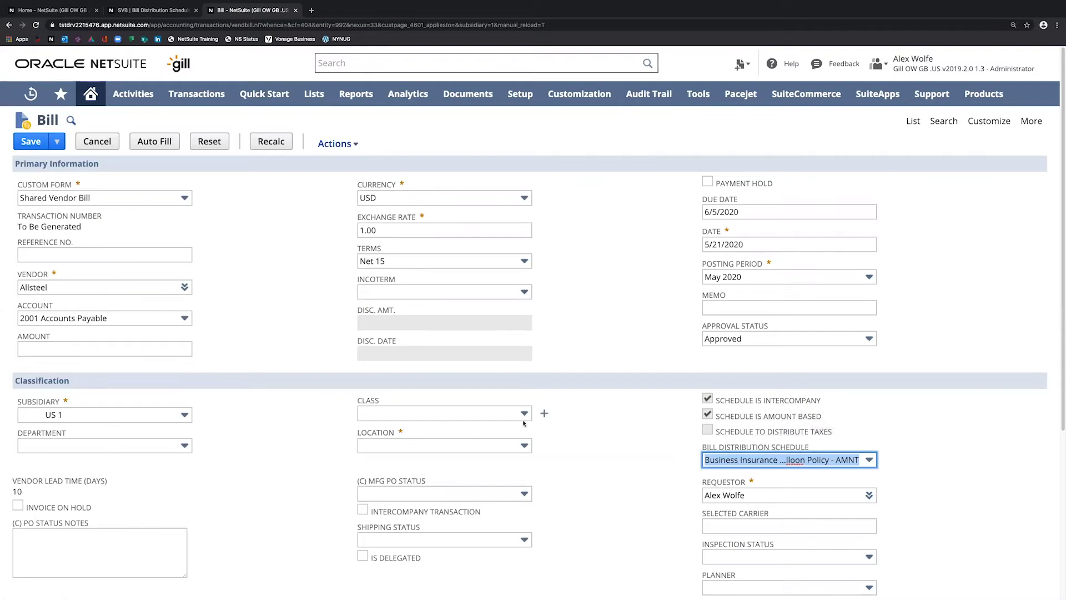
left_click(494, 446)
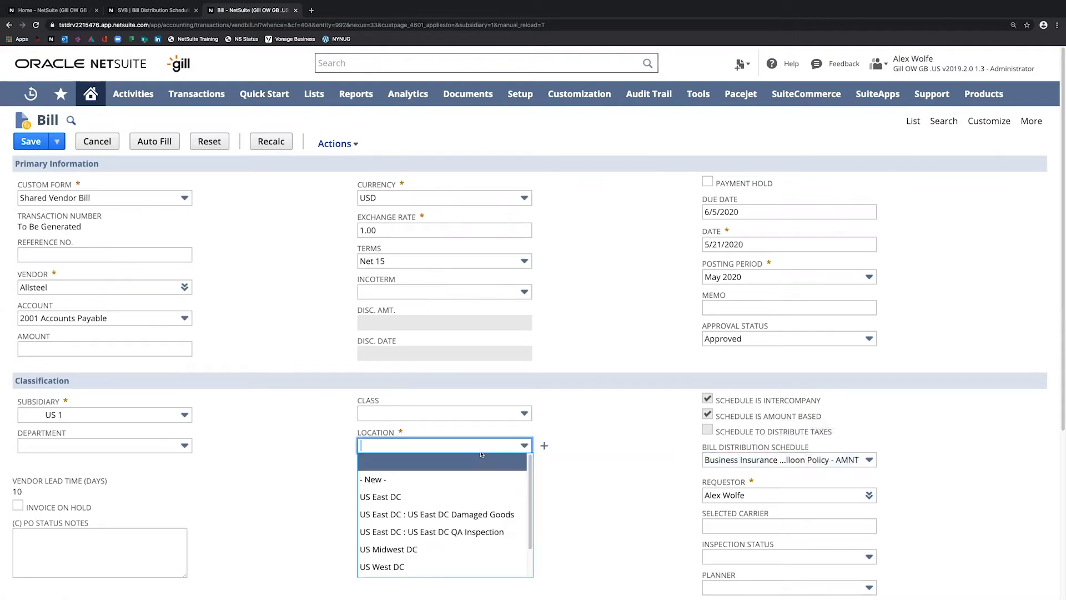
left_click(468, 499)
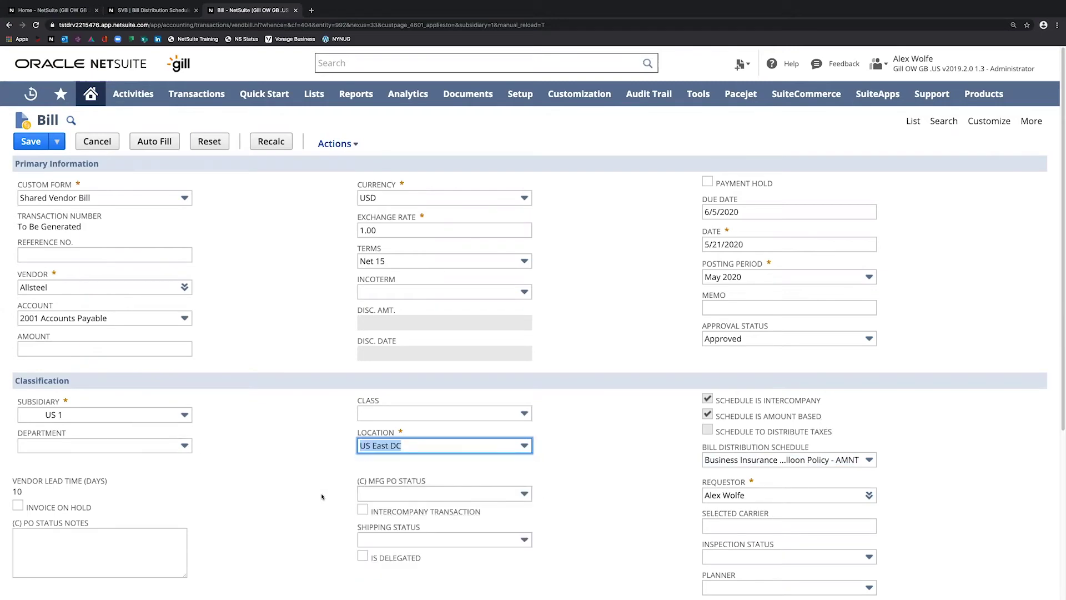
Step: Add an expense line to the bill with account 6270 G&A : Insurance Expense and an amount of 1,000.00
scroll(318, 499, "down", 4)
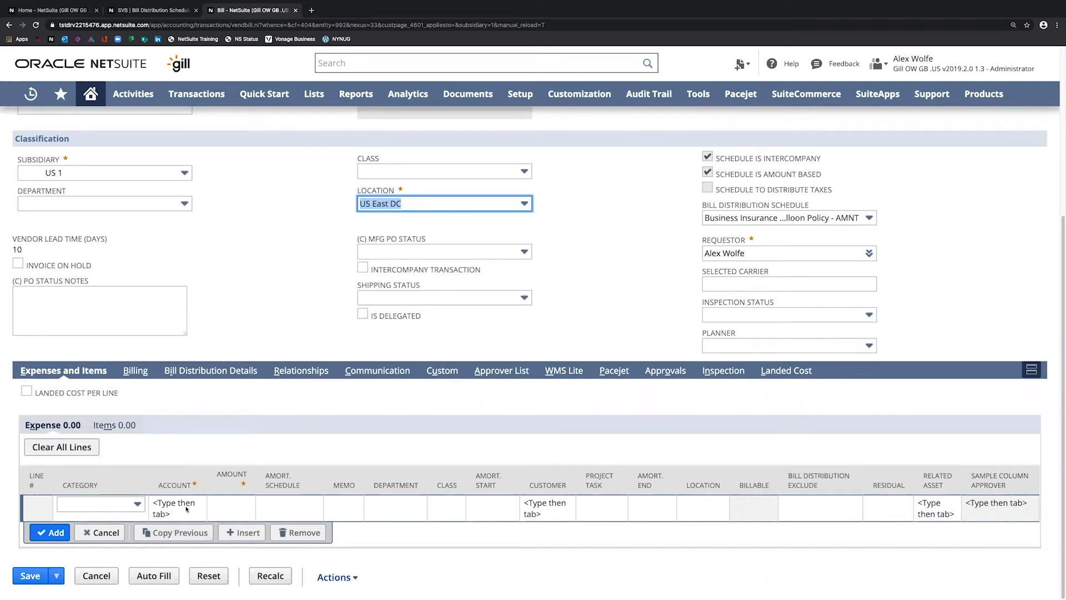
left_click(186, 508)
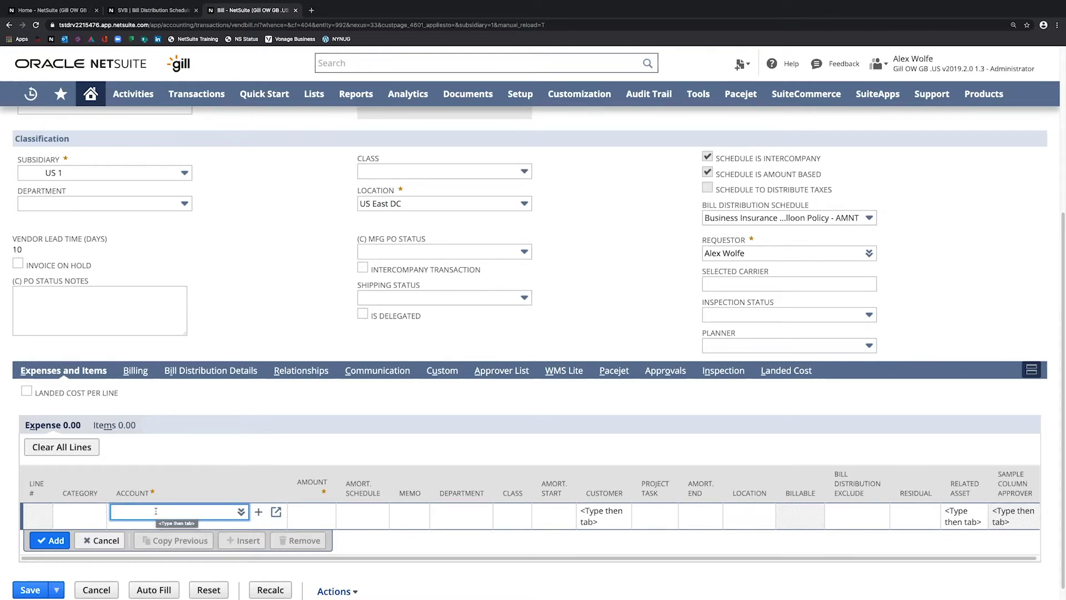
type("insurance")
key("Return")
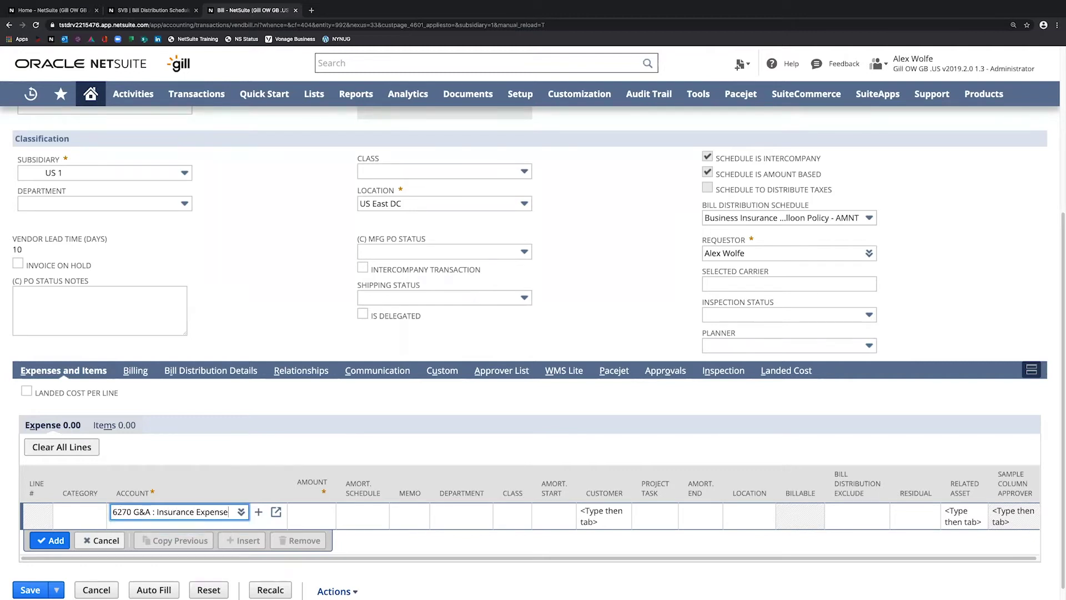
left_click(246, 511)
type("1000")
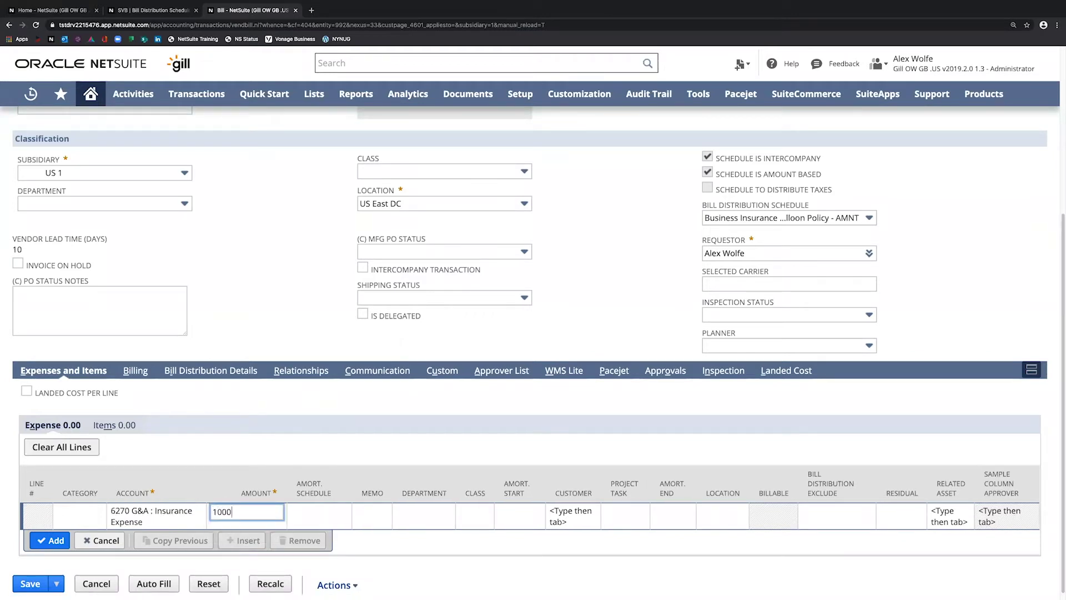
key("Tab")
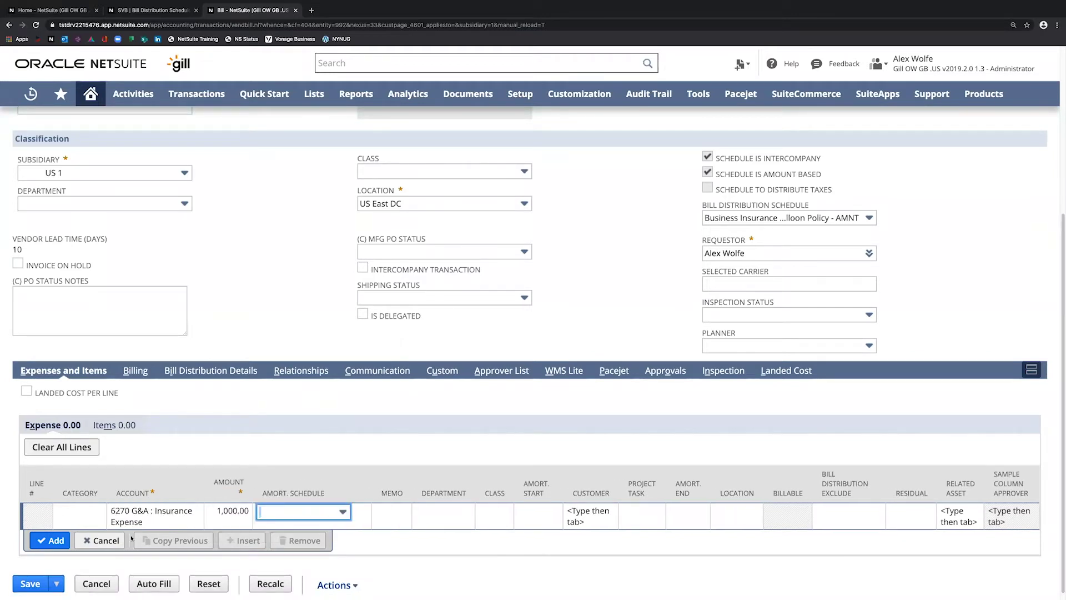
left_click(50, 541)
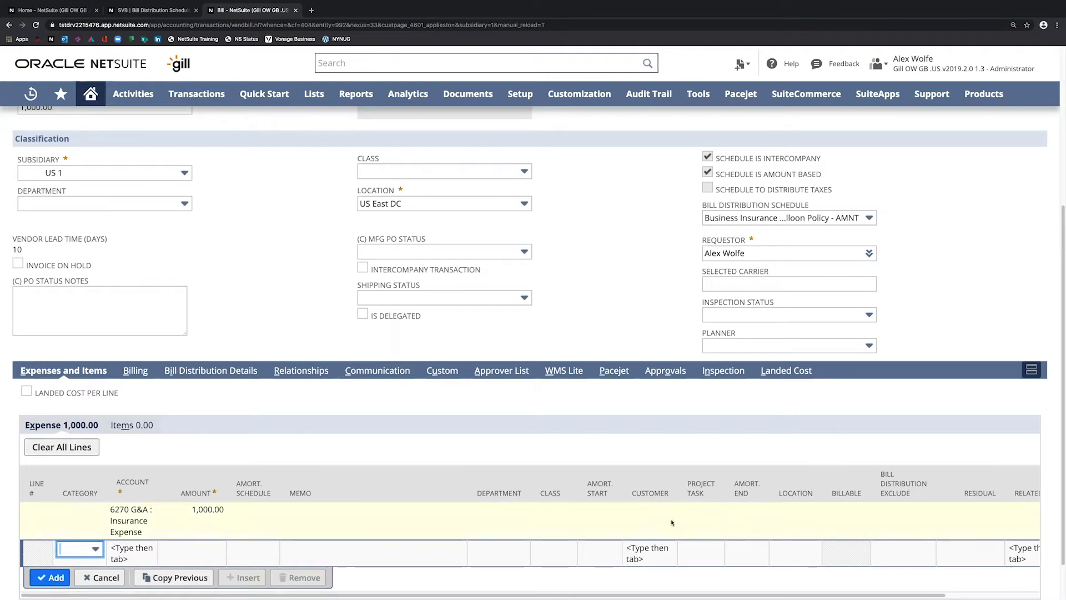
Step: Try out the Bill Distribution Exclude option on the insurance expense line, then leave it cleared and accept the line
scroll(735, 525, "right", 1)
left_click(828, 513)
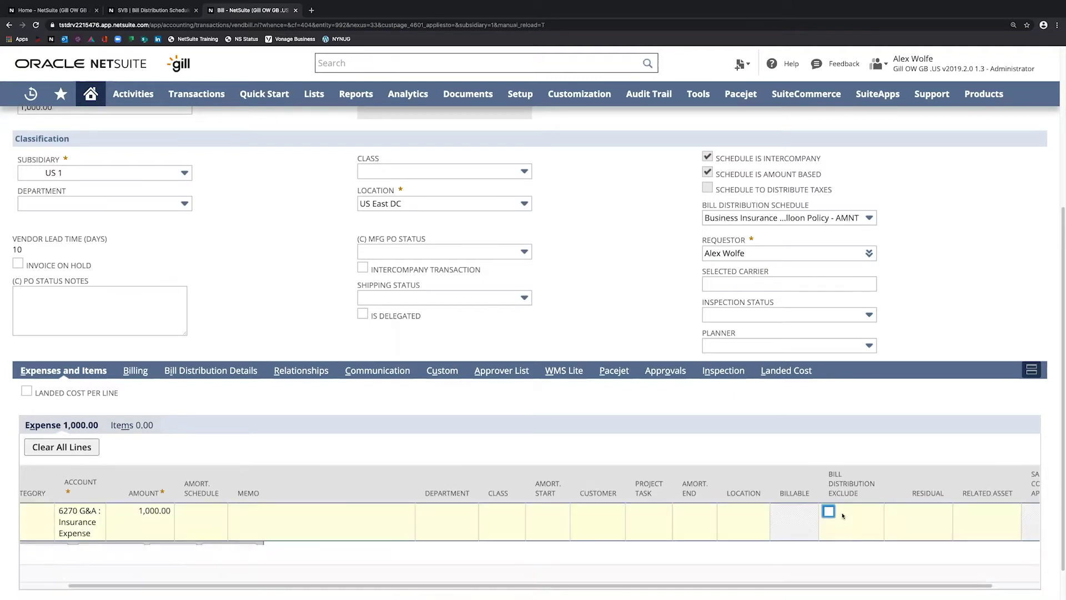
left_click(829, 513)
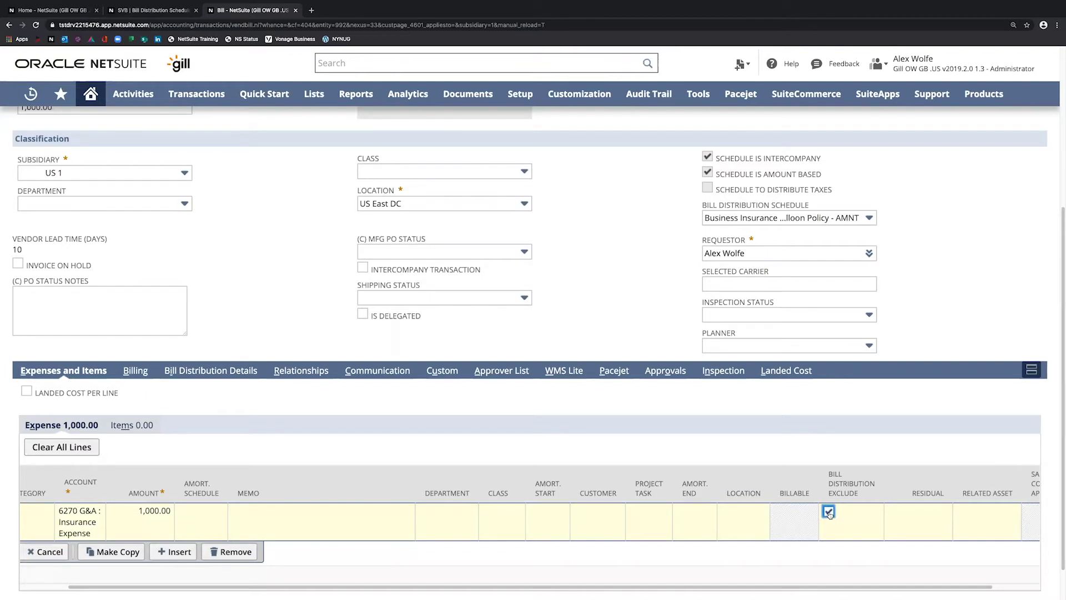
left_click(829, 513)
left_click(829, 512)
left_click(829, 512)
scroll(125, 535, "down", 1)
scroll(158, 544, "left", 2)
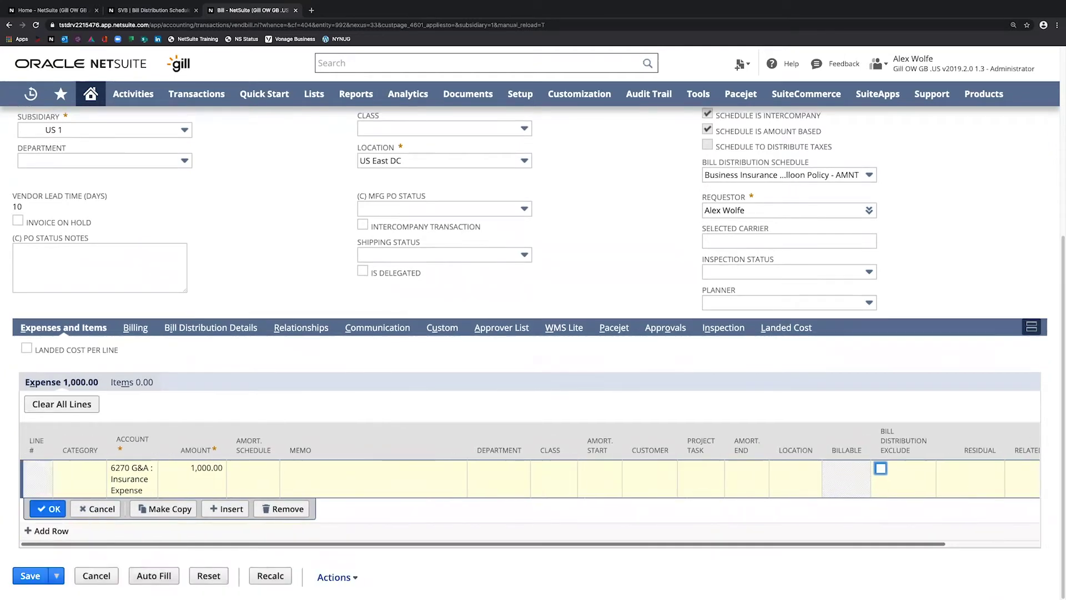
left_click(49, 509)
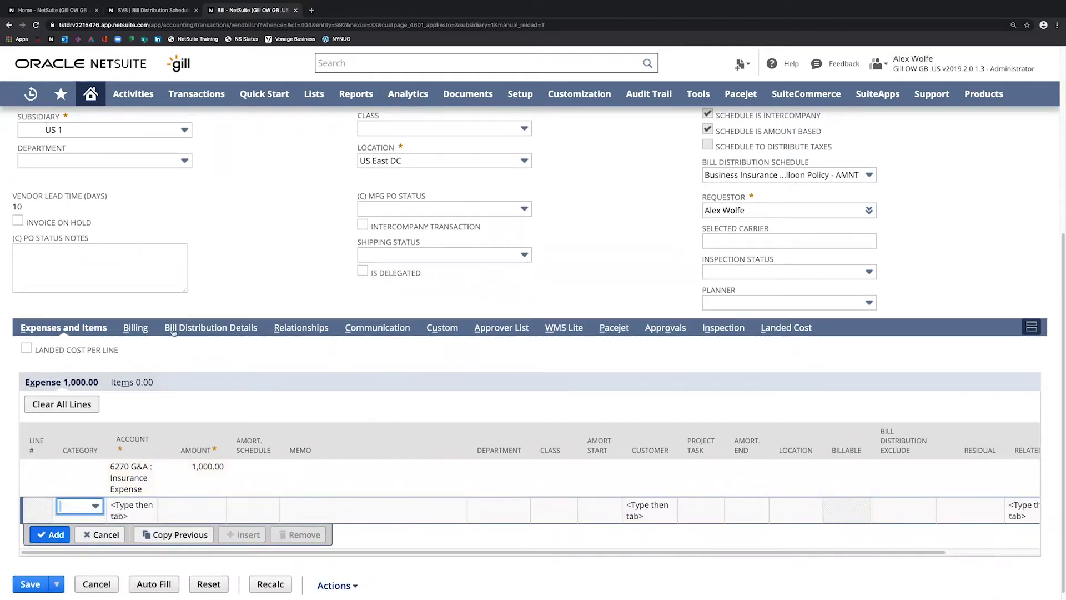
Step: Set the bill's approval status to Pending Approval and save the bill
scroll(211, 362, "up", 5)
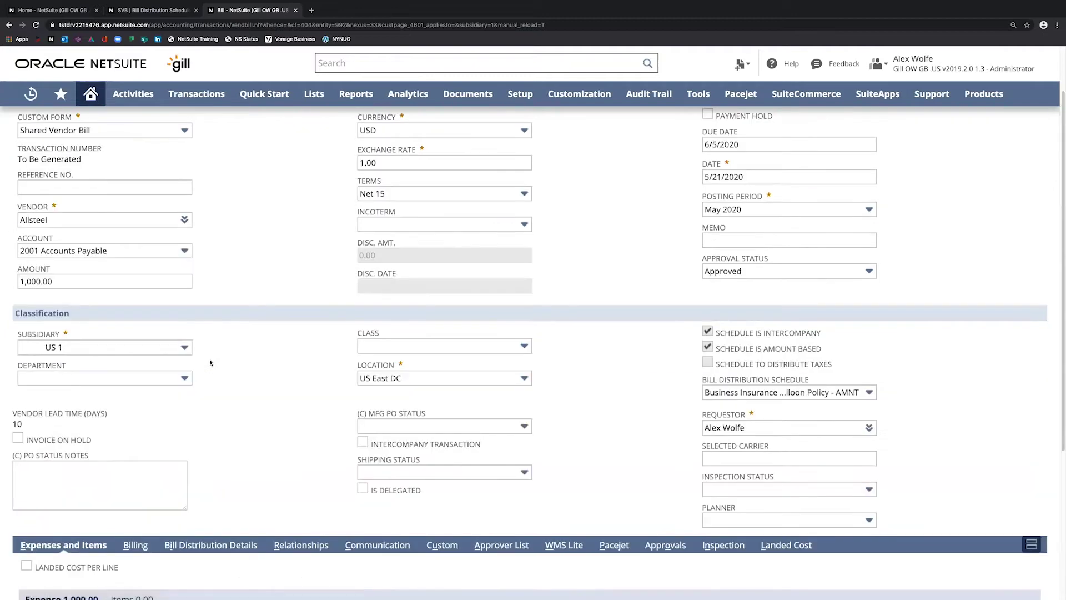
scroll(210, 362, "up", 2)
left_click(827, 340)
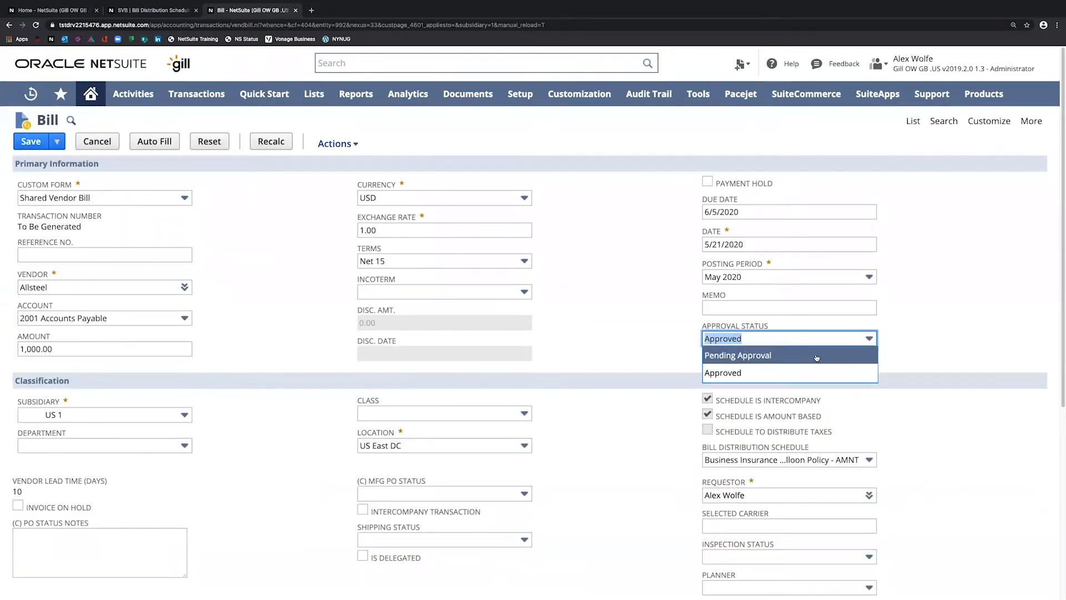
left_click(816, 356)
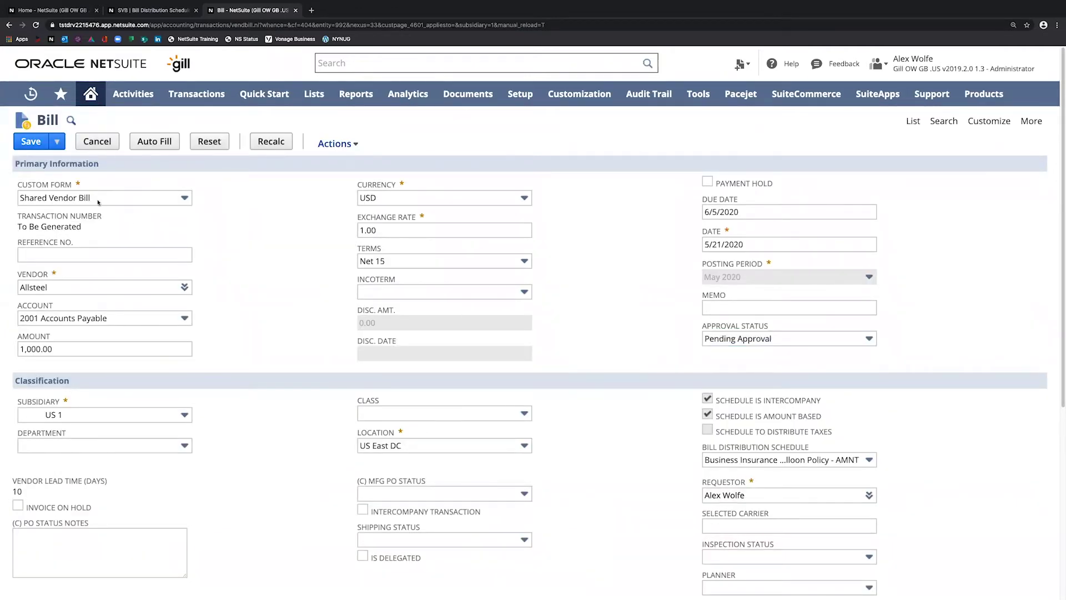
left_click(30, 141)
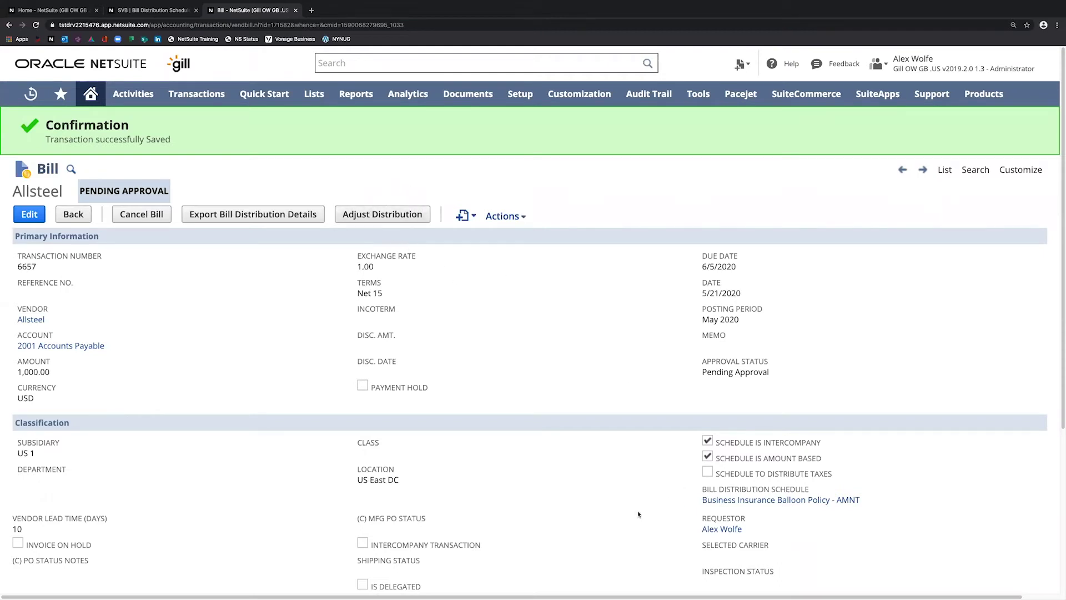
scroll(639, 514, "down", 4)
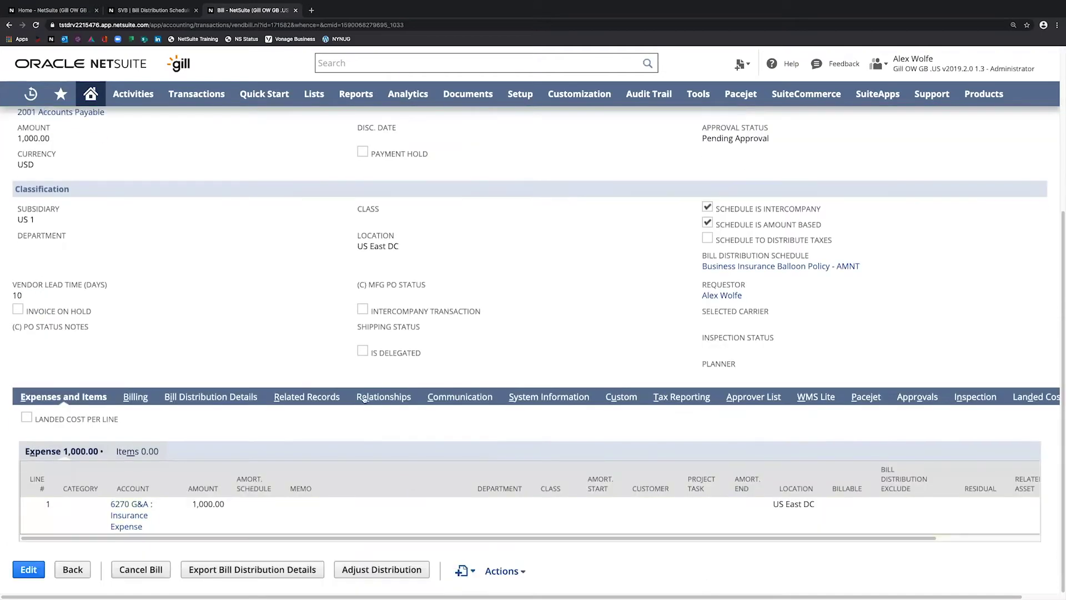
Step: Review the saved bill's distribution details, then open Adjust Distribution for the bill
left_click(233, 397)
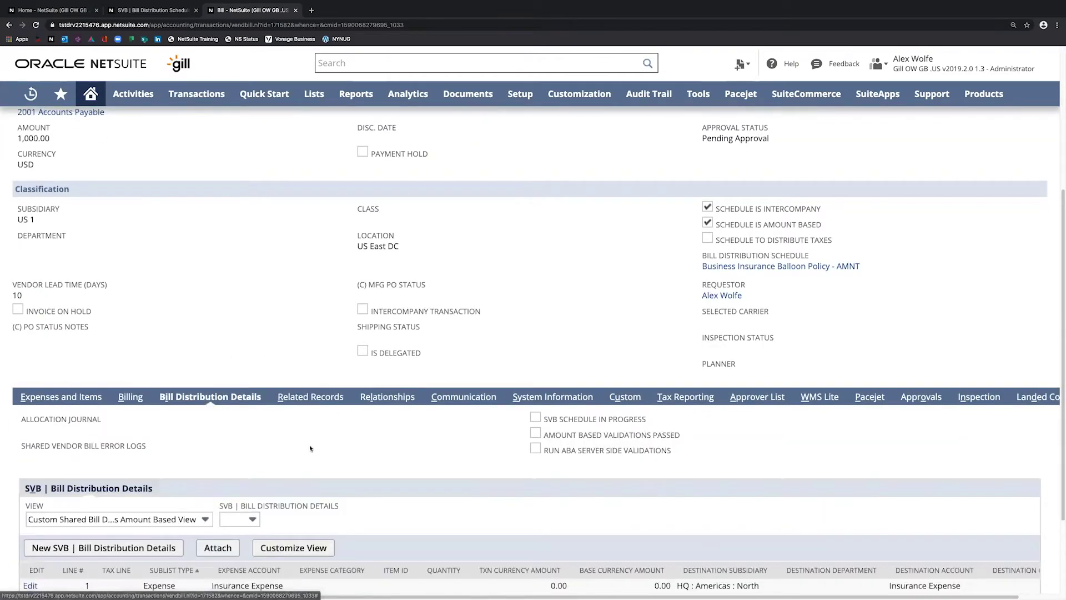
scroll(147, 471, "down", 2)
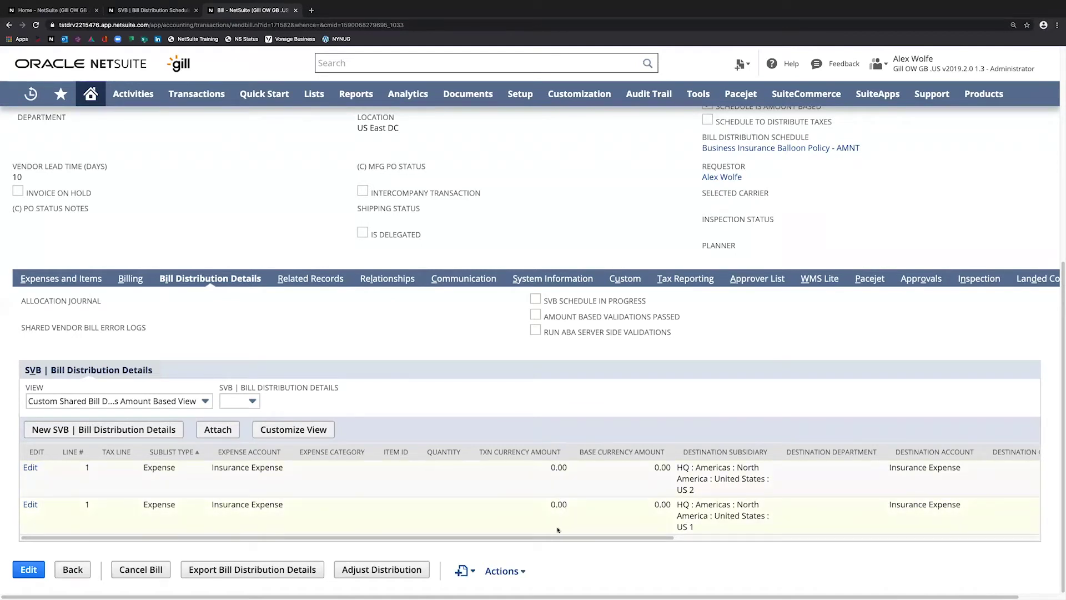
left_click(391, 572)
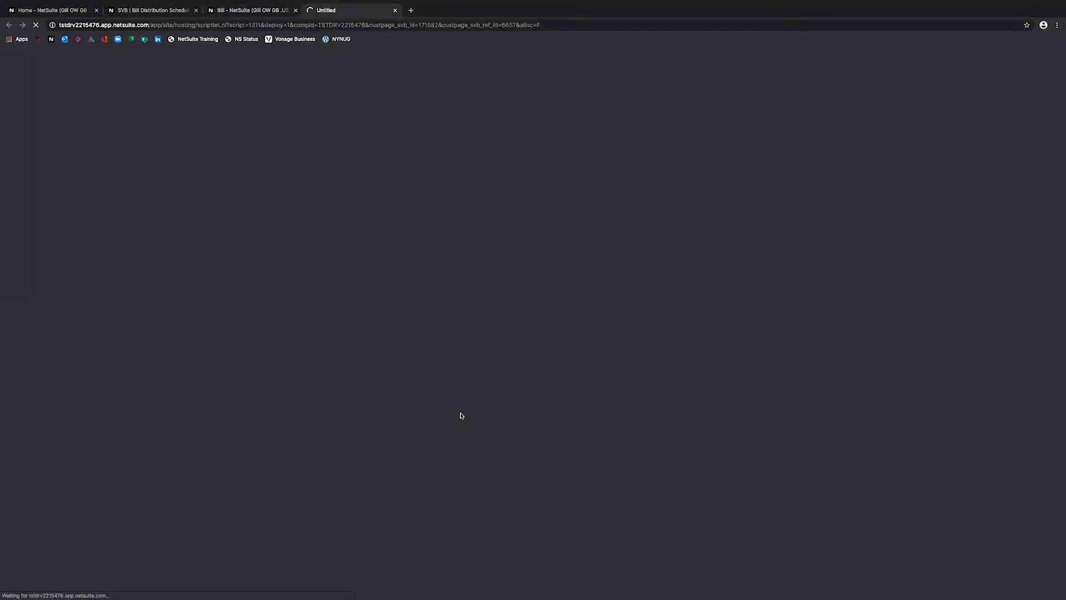
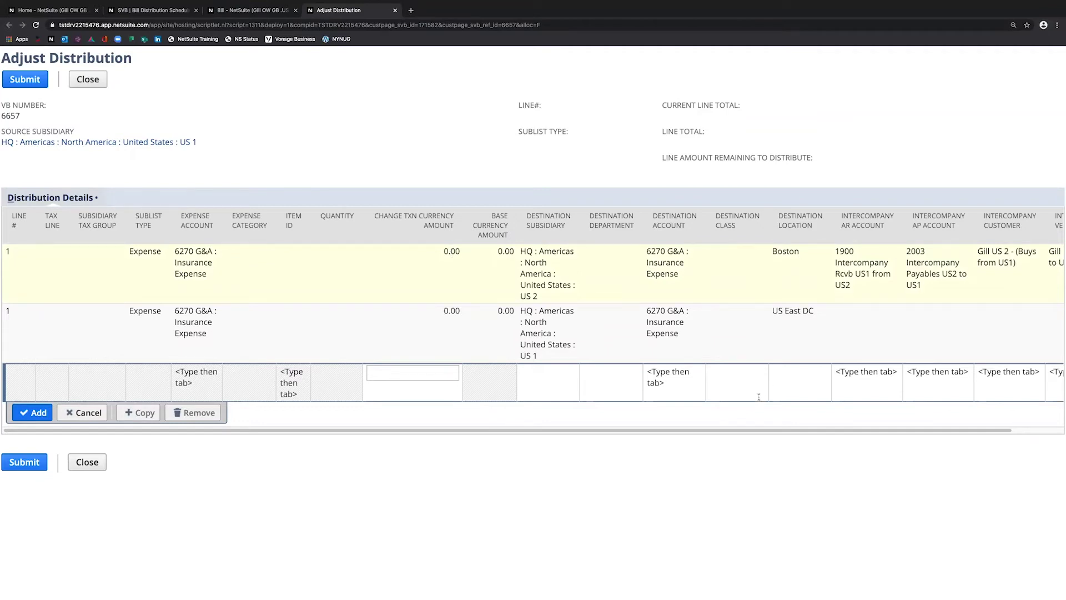
Step: Set the transaction currency amount to 500.00 for both the US 2 and US 1 distribution lines, then submit and confirm the adjustment
left_click(410, 254)
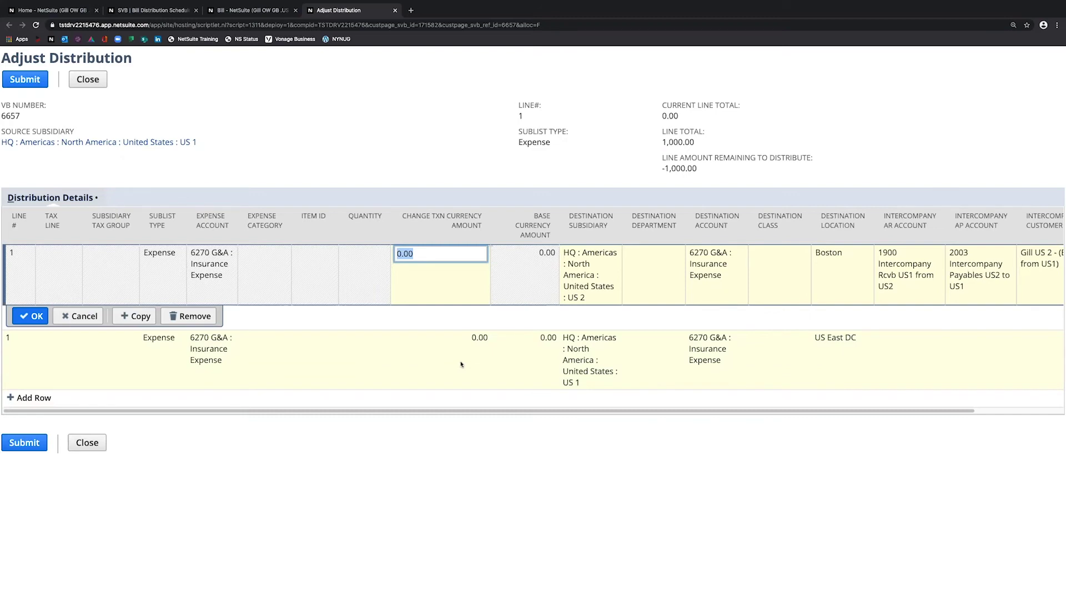
type("500.00")
key("Return")
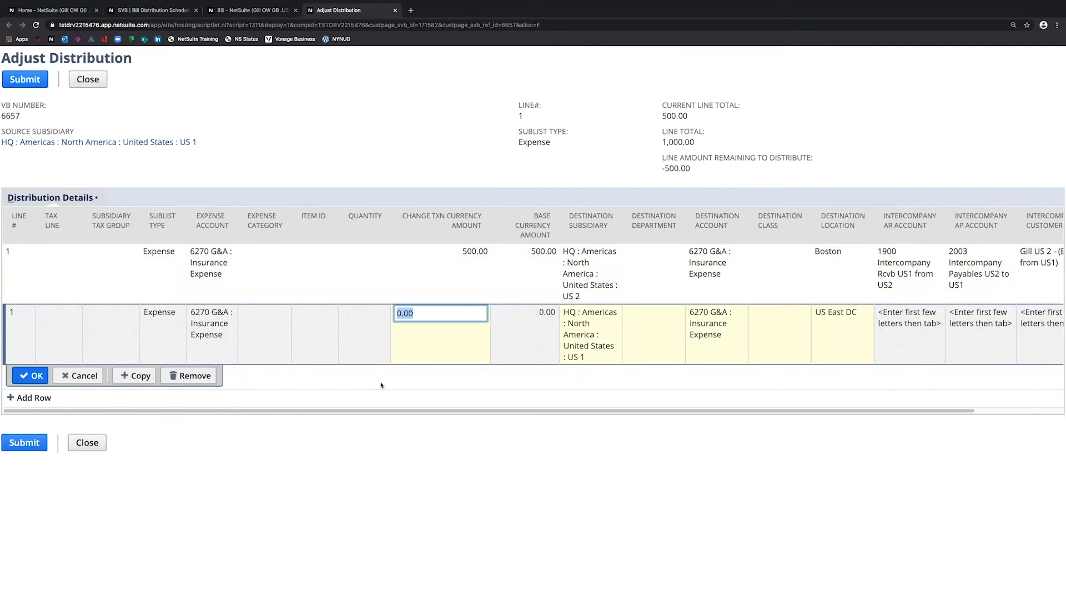
type("500")
key("Return")
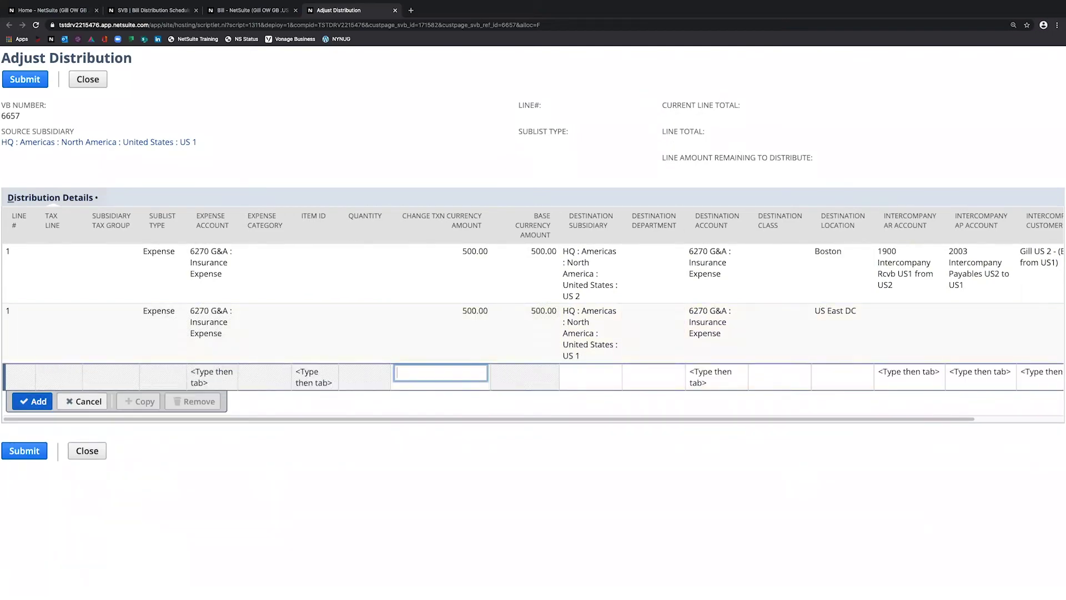
left_click(30, 456)
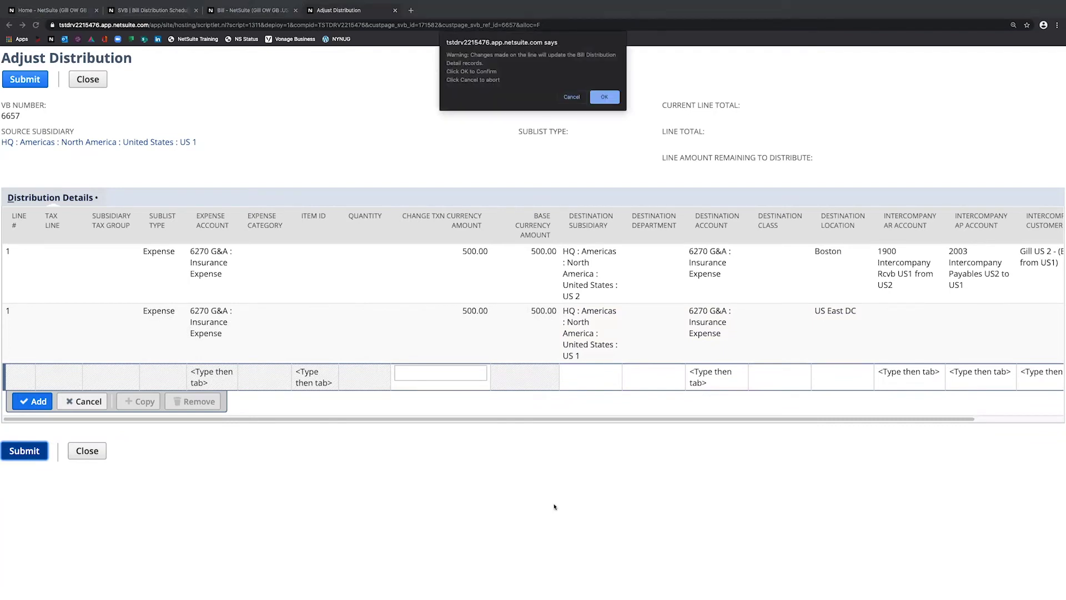
key("Return")
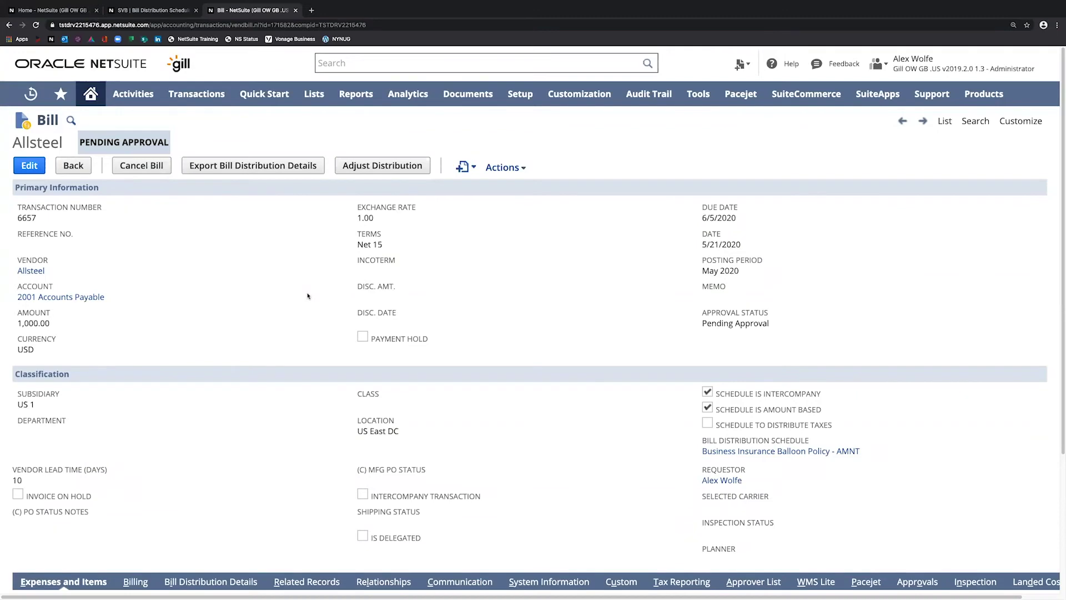
Step: Check the bill's distribution details for the Amount Based Validations Passed flag and the amounts per destination subsidiary
scroll(248, 392, "down", 3)
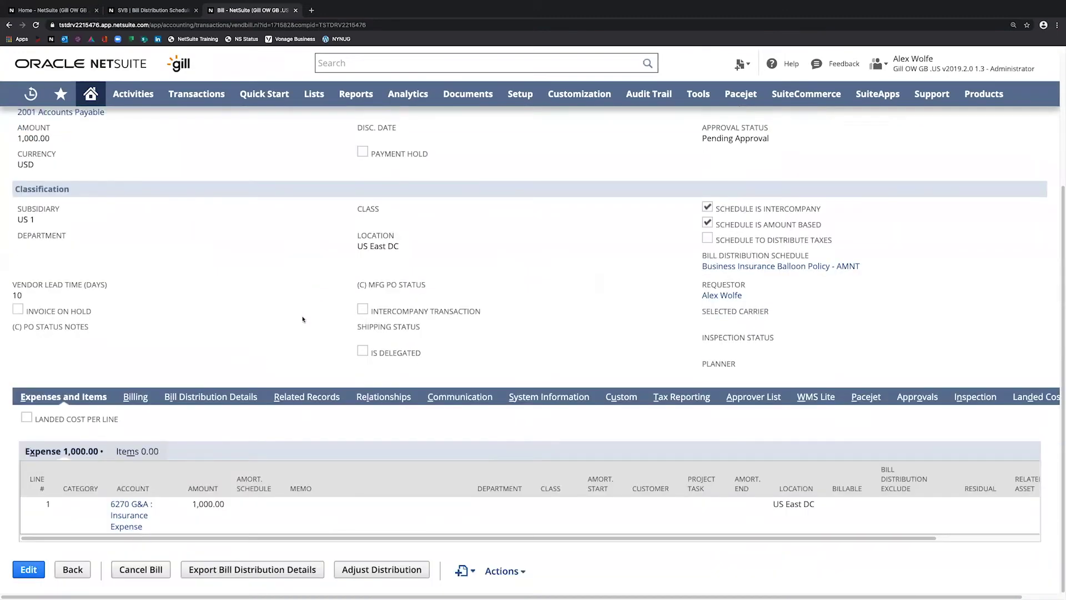
left_click(228, 397)
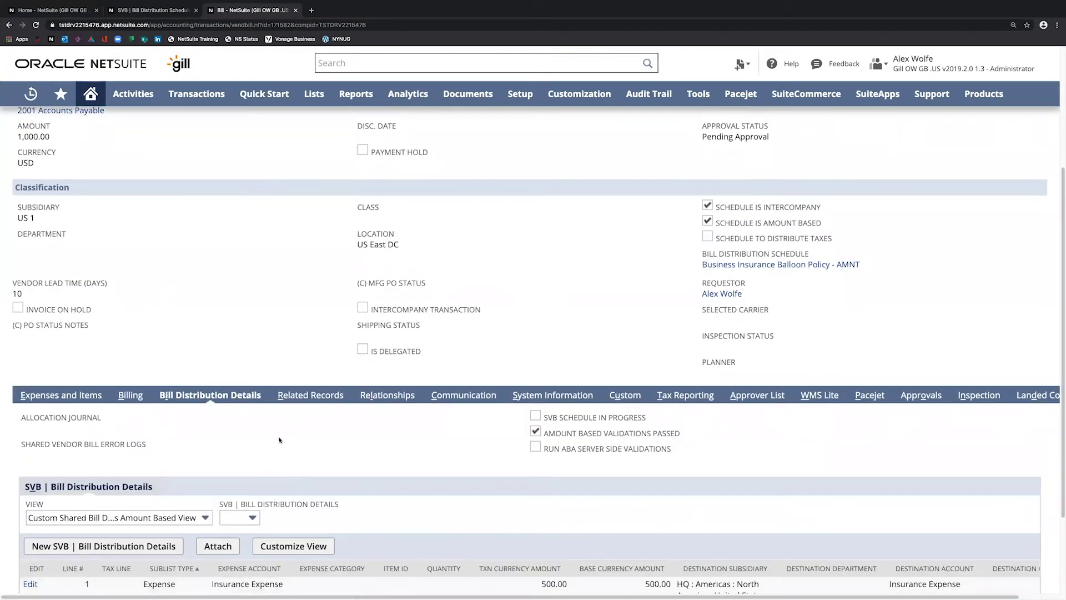
scroll(280, 440, "down", 2)
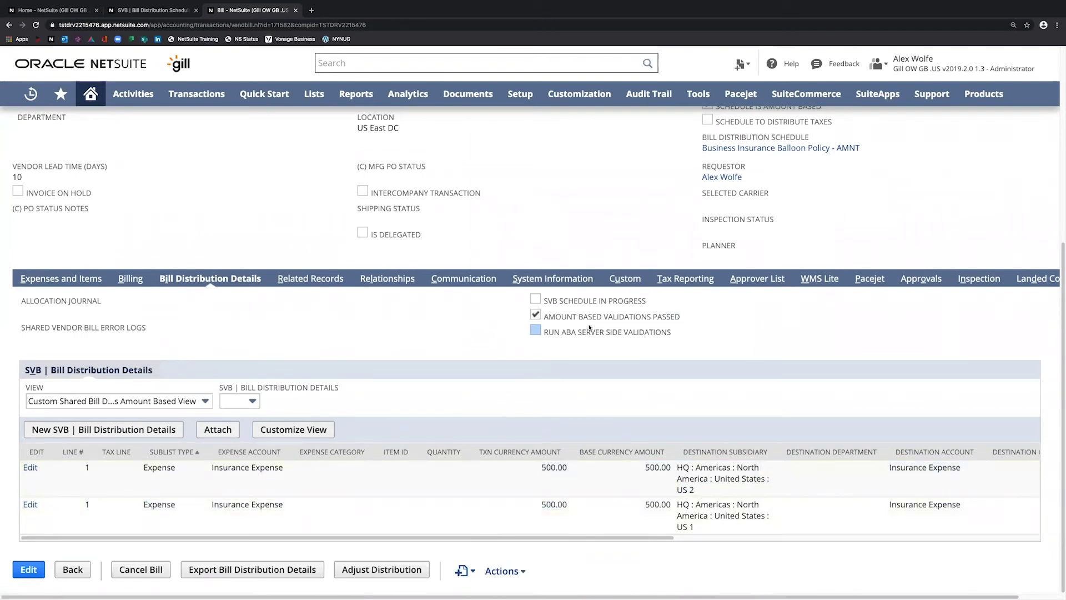
triple_click(555, 316)
left_click(458, 364)
scroll(189, 377, "up", 5)
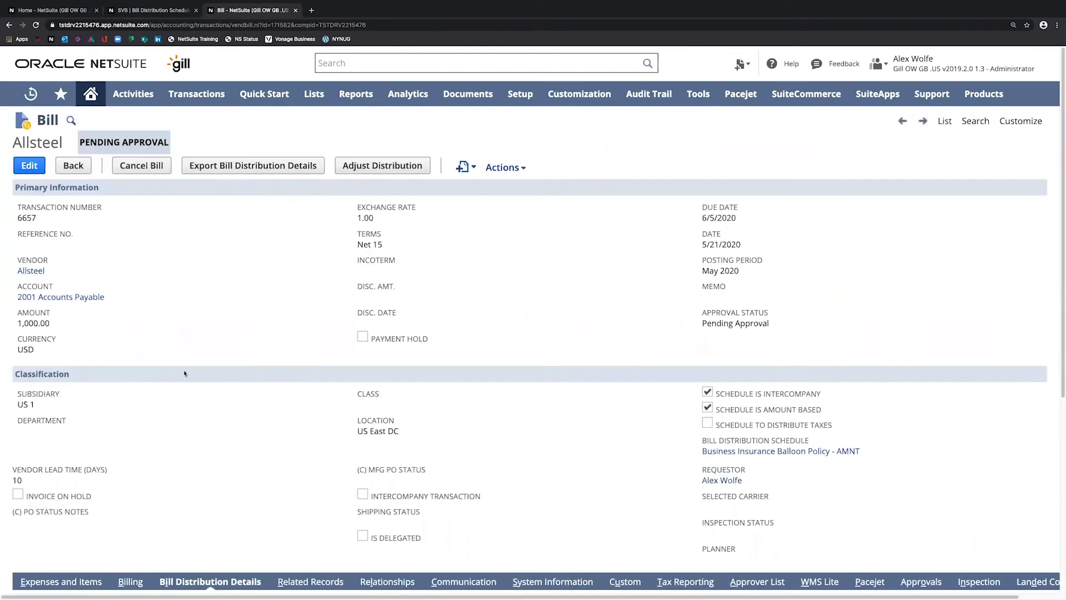
Step: Edit the bill to set its approval status to Approved and save it
left_click(21, 168)
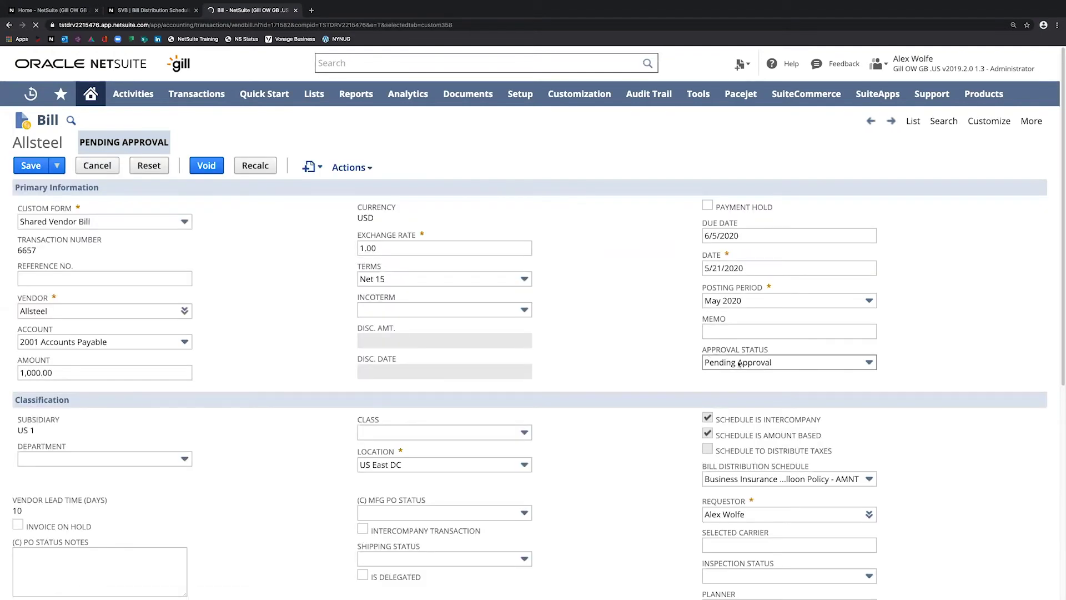
double_click(737, 362)
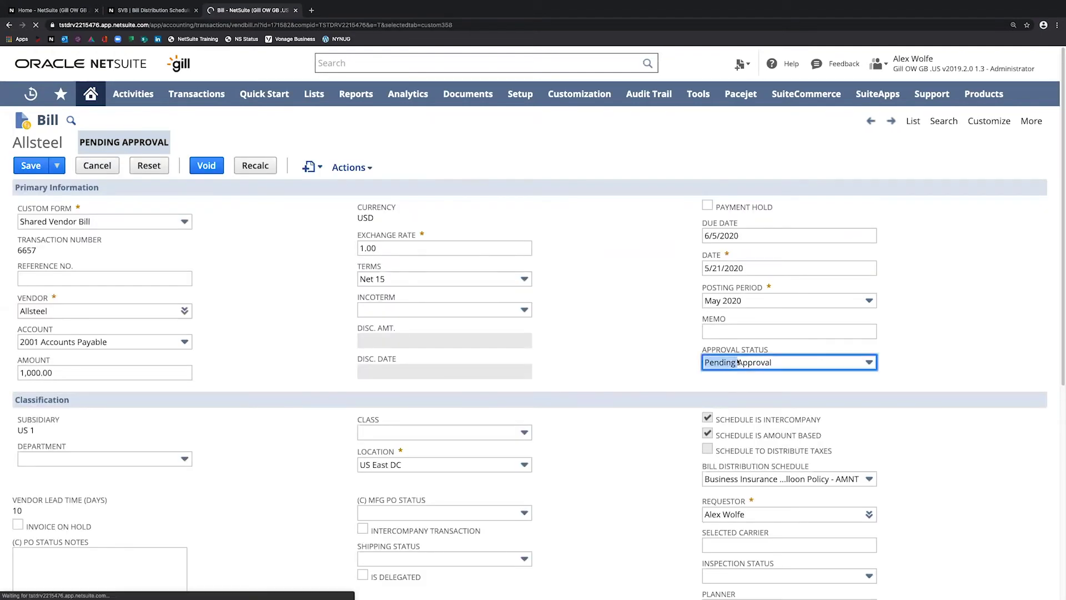
left_click(808, 369)
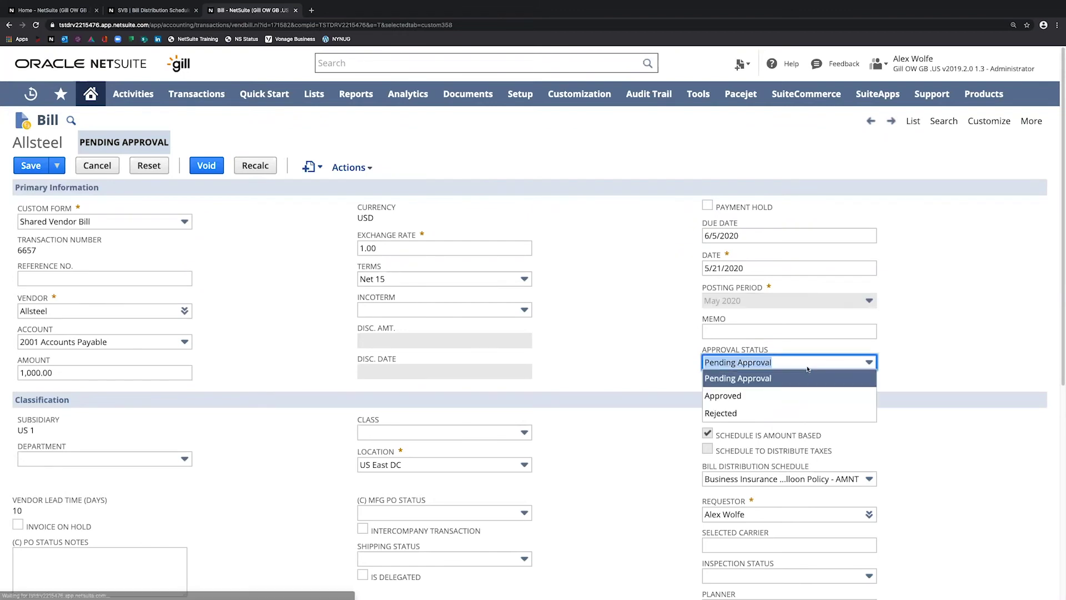
left_click(787, 395)
left_click(611, 378)
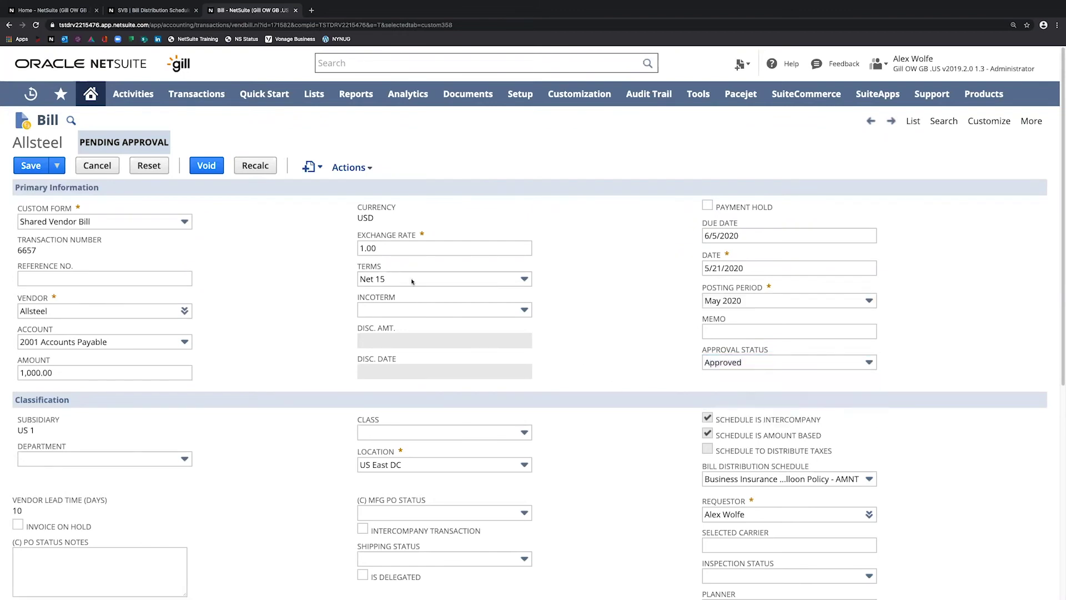
left_click(23, 167)
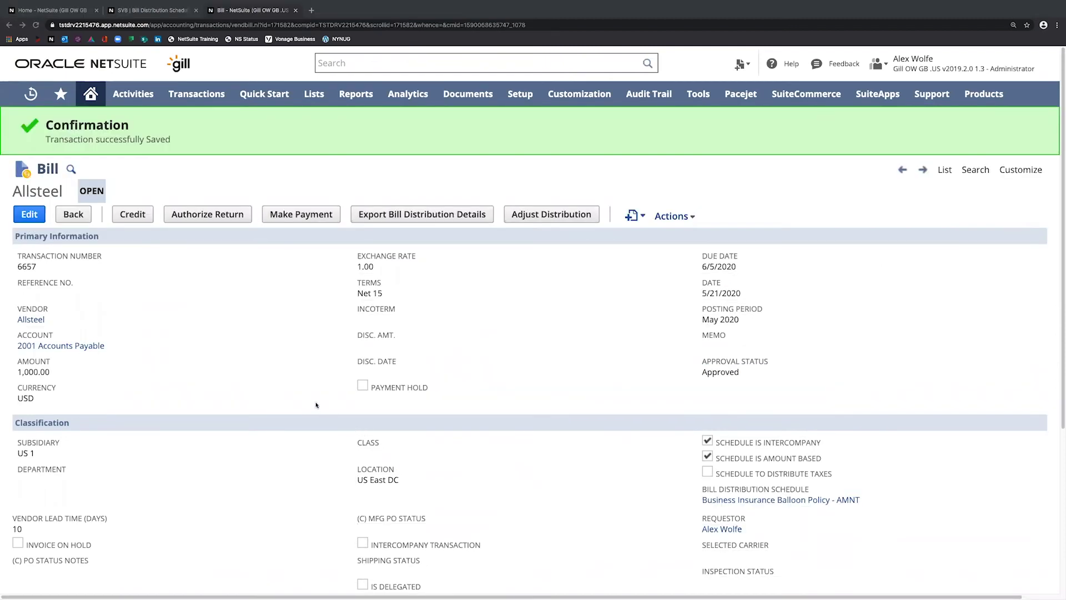
Step: Open the allocation journal linked in the approved bill's distribution details in a new browser tab
scroll(275, 413, "down", 1)
scroll(279, 419, "down", 5)
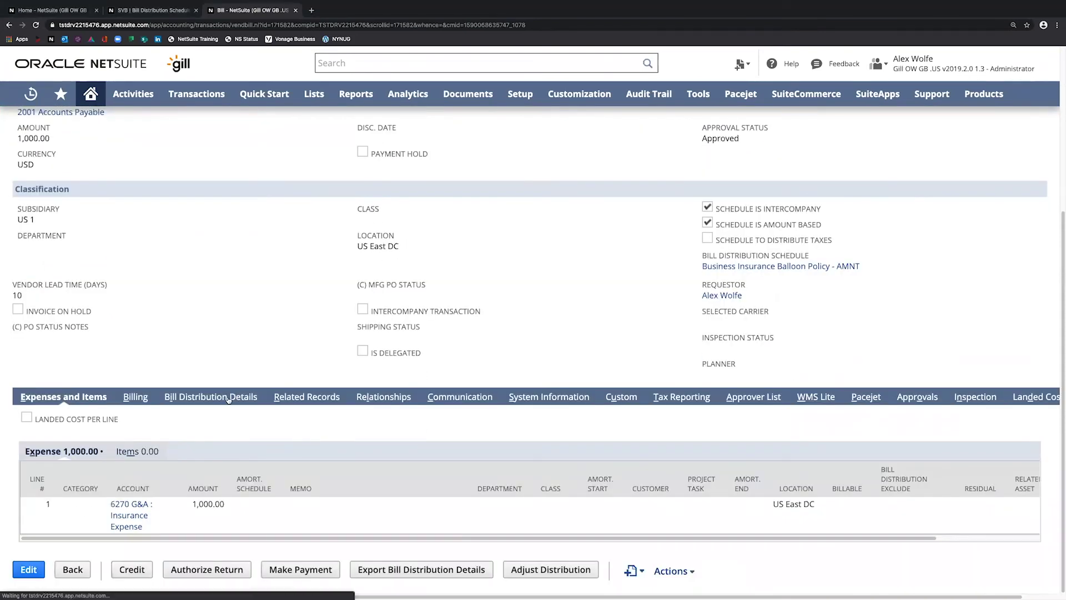
left_click(230, 398)
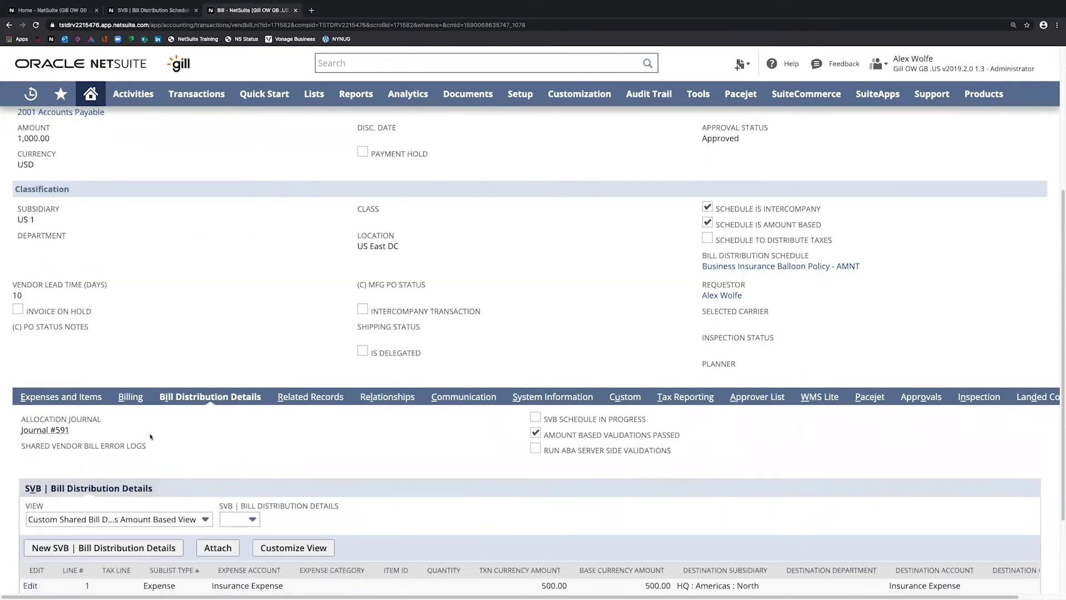
right_click(53, 431)
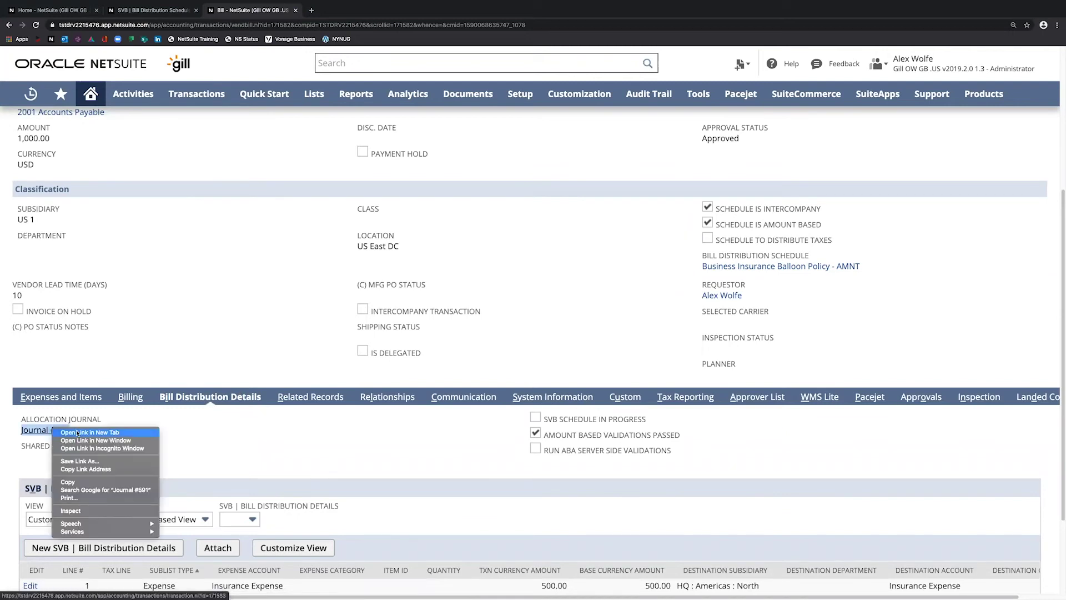
left_click(90, 424)
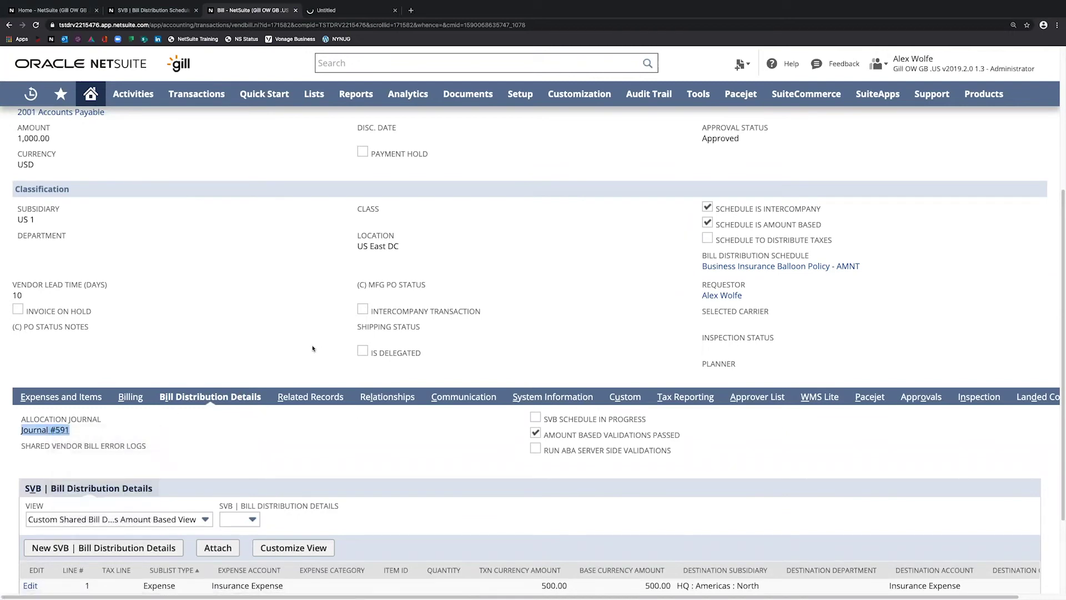
Step: Examine the GL impact of the approved bill and return to the bill
scroll(311, 344, "up", 5)
mouse_move(670, 219)
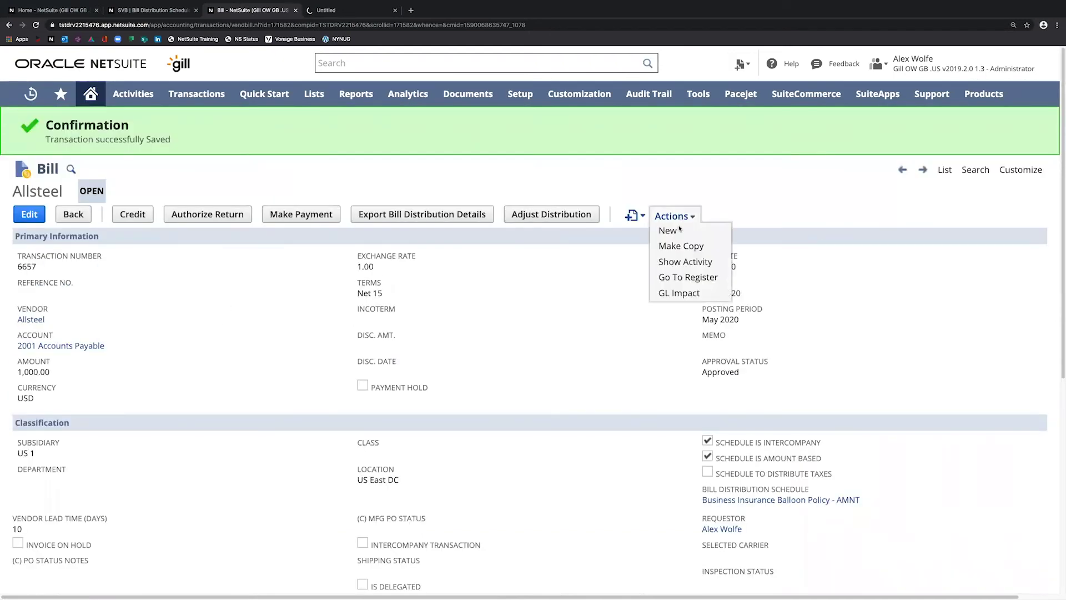
left_click(679, 294)
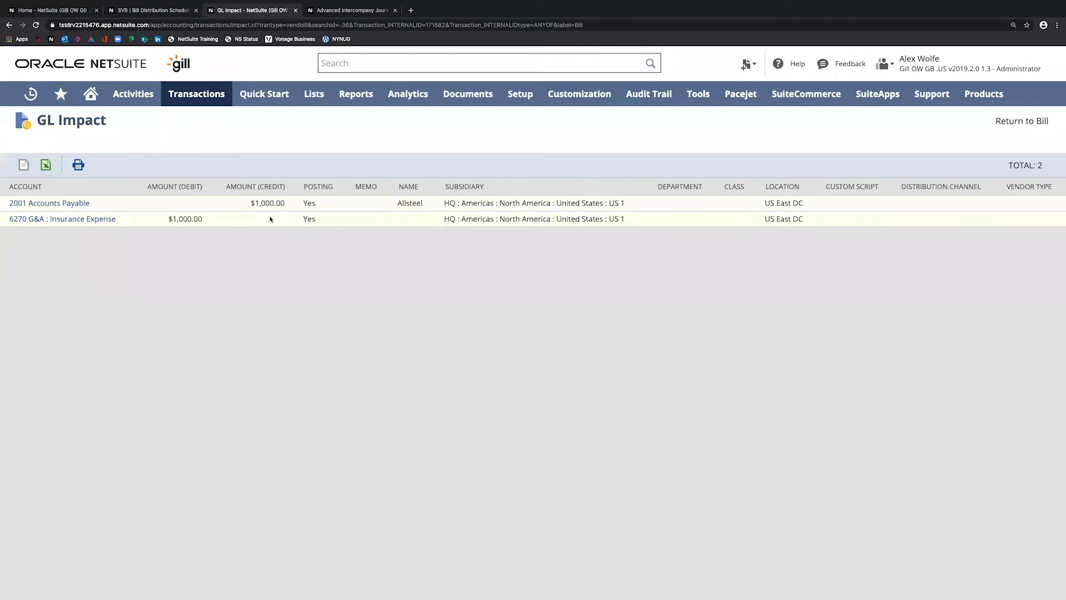
left_click(1022, 121)
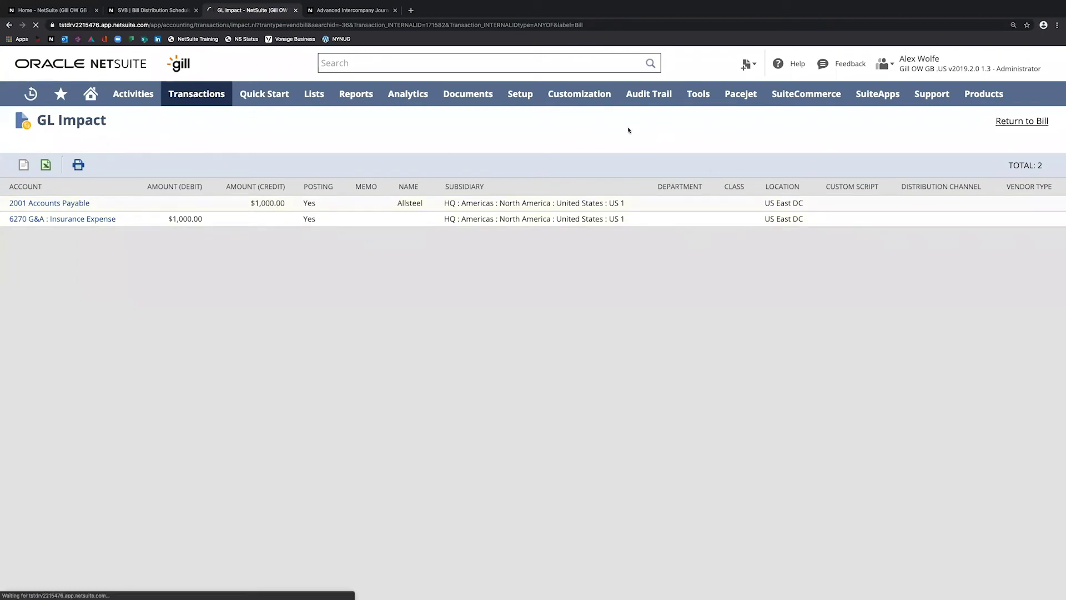
Step: Examine the intercompany allocation journal's lines, checking accounts, debits, credits and the memos that reference the source vendor bill
left_click(358, 10)
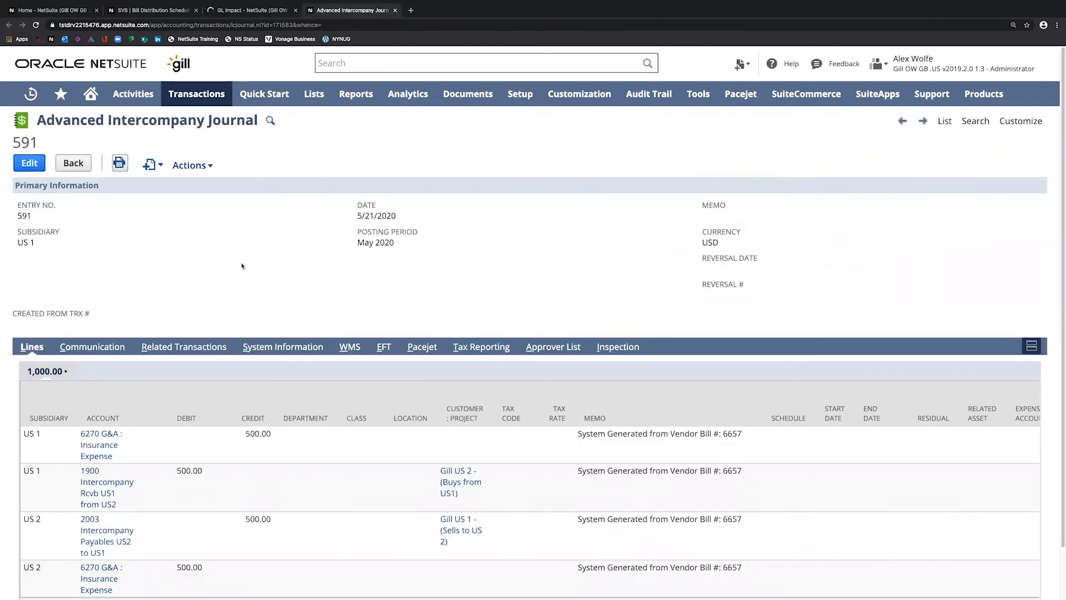
scroll(242, 266, "down", 2)
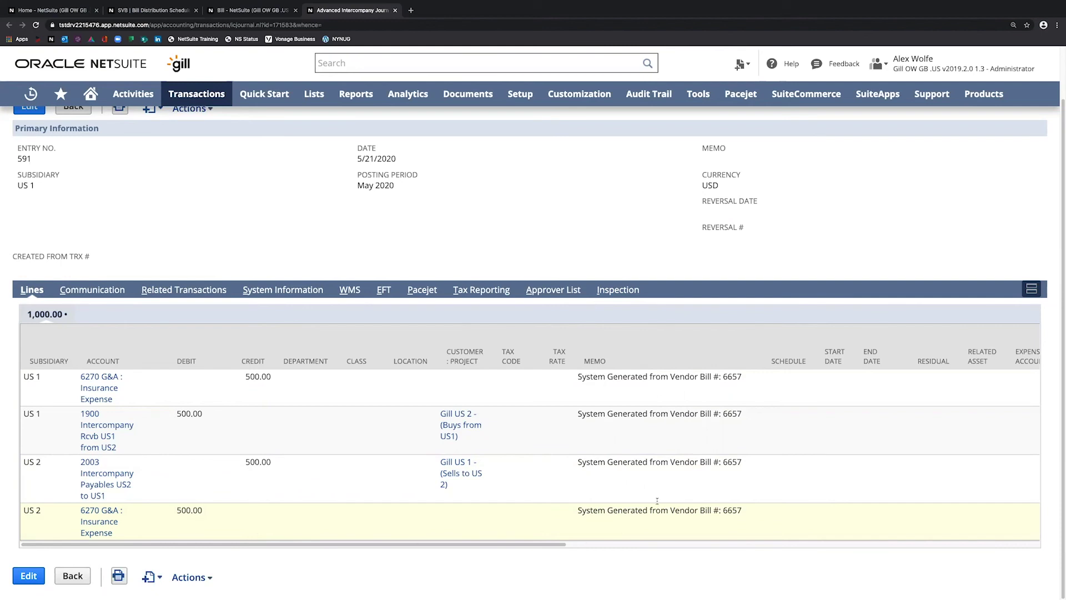
left_click_drag(578, 378, 744, 433)
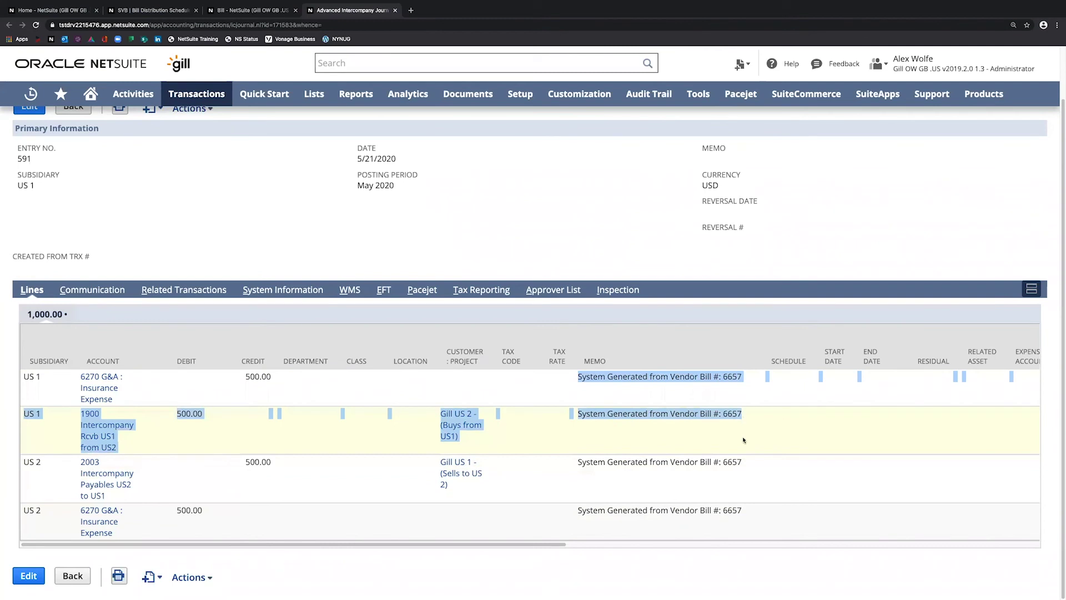
left_click_drag(744, 470, 745, 517)
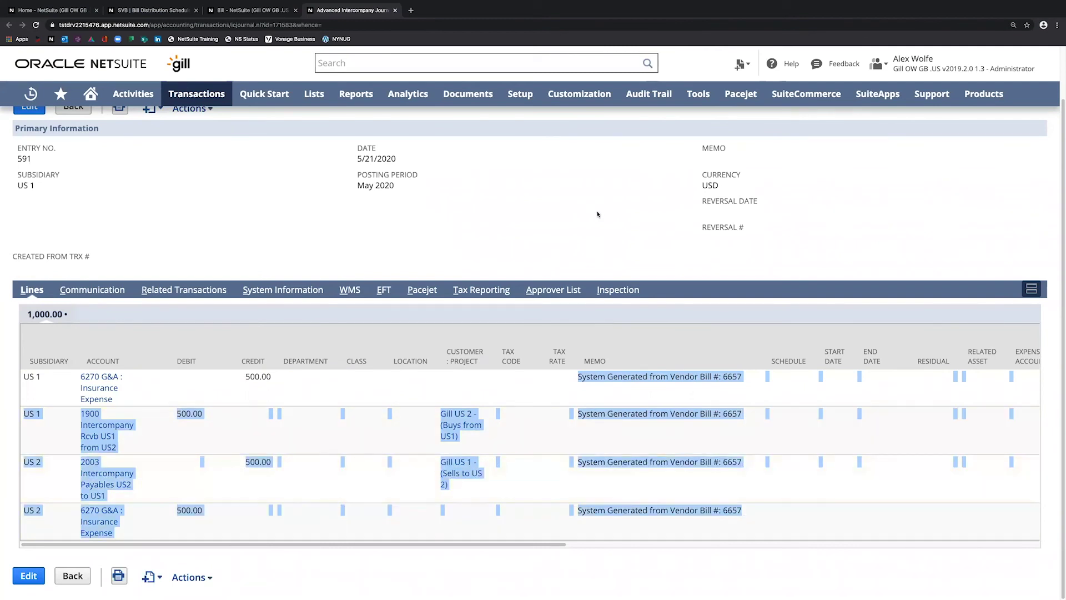
left_click(599, 217)
scroll(598, 217, "up", 1)
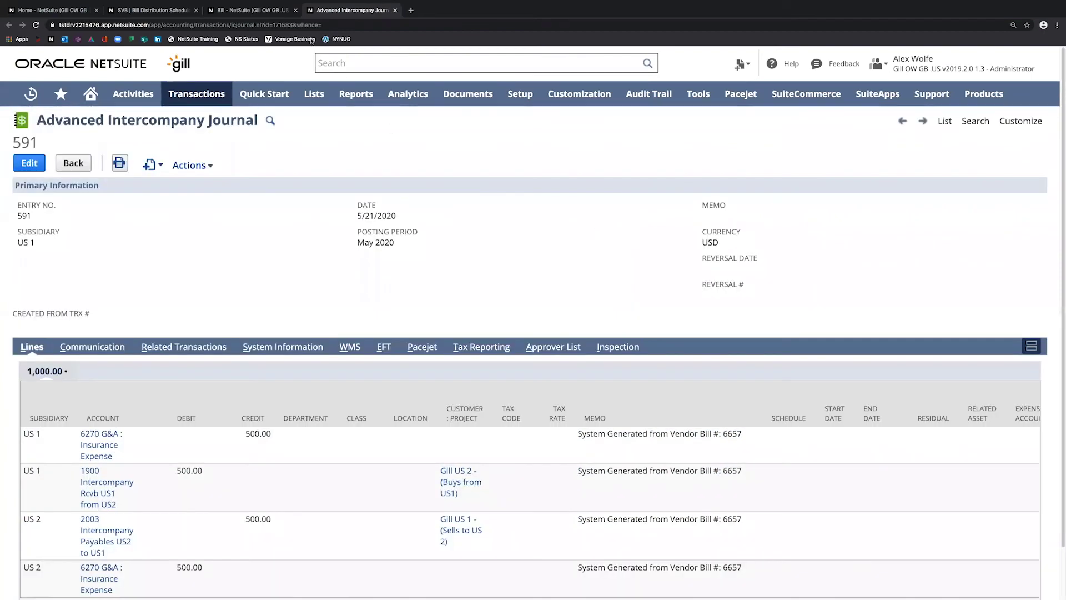
Step: Go back to the bill and review its distribution details and linked allocation journal
left_click(257, 13)
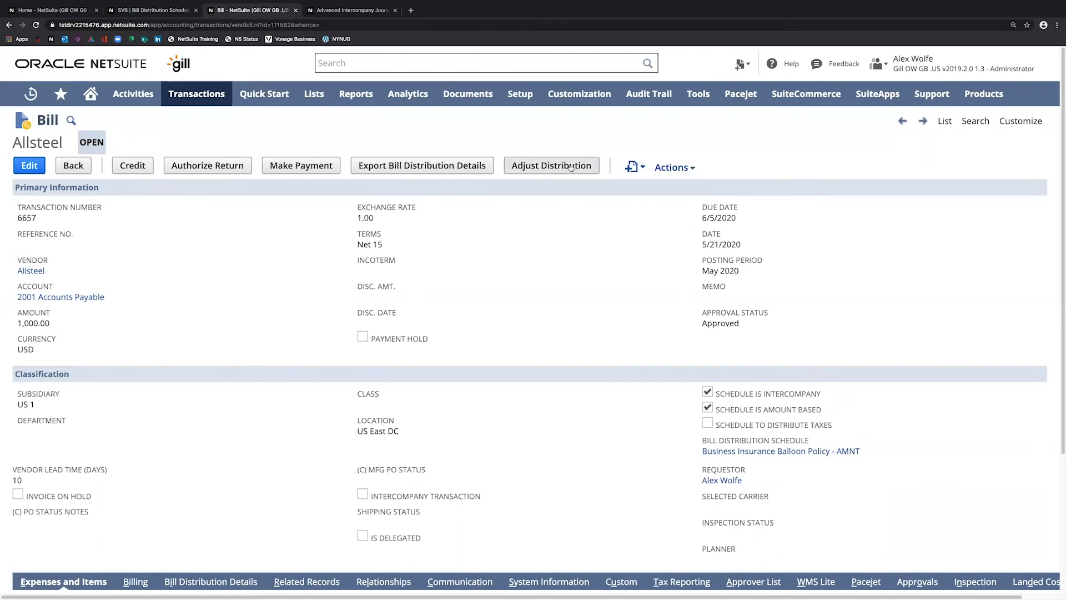
scroll(307, 396, "down", 3)
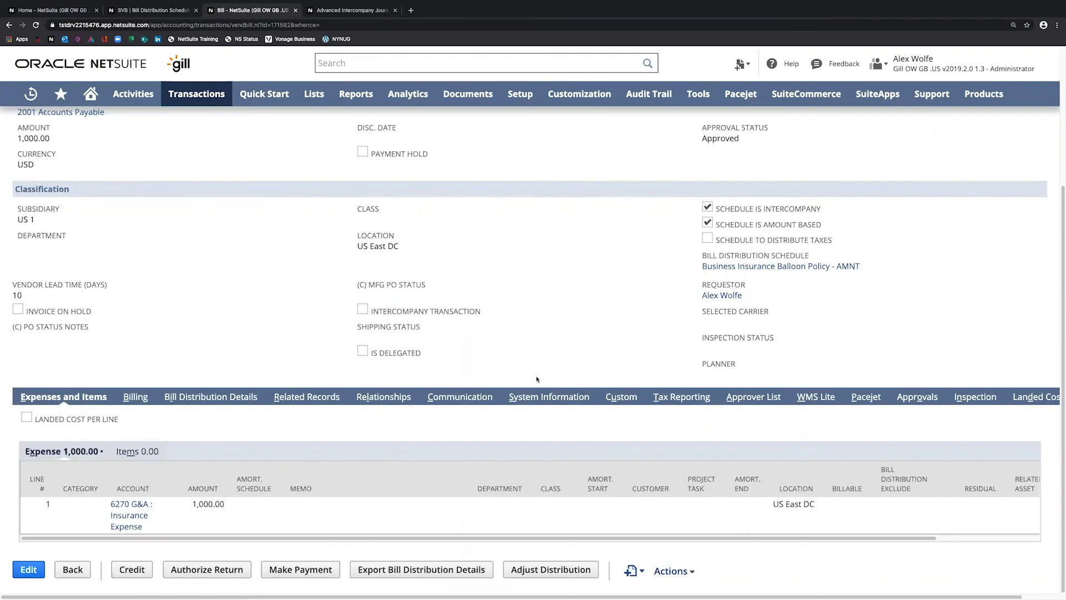
left_click(233, 404)
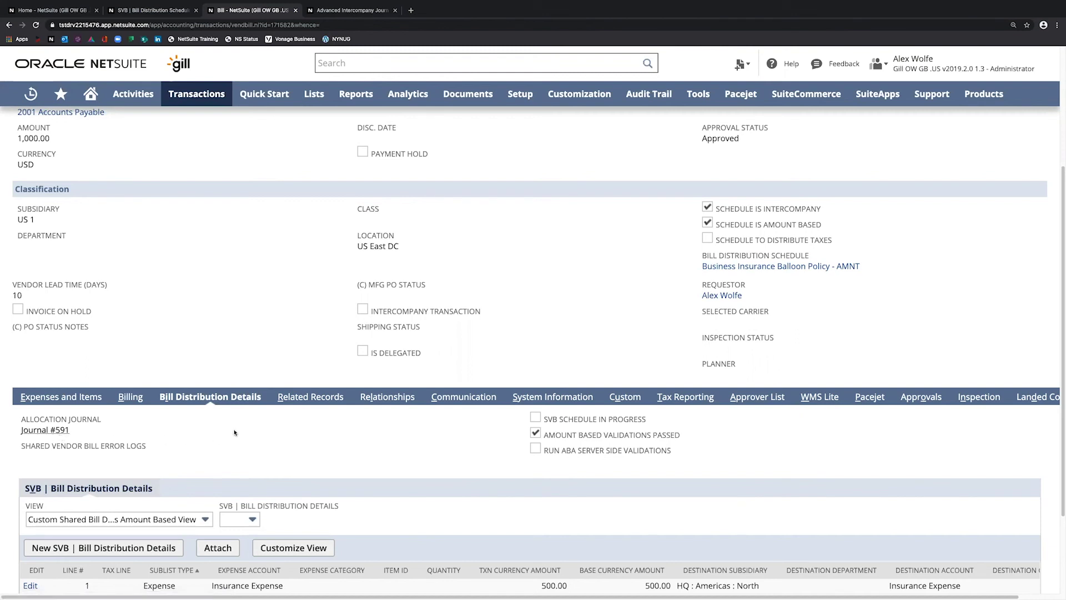
scroll(239, 444, "up", 4)
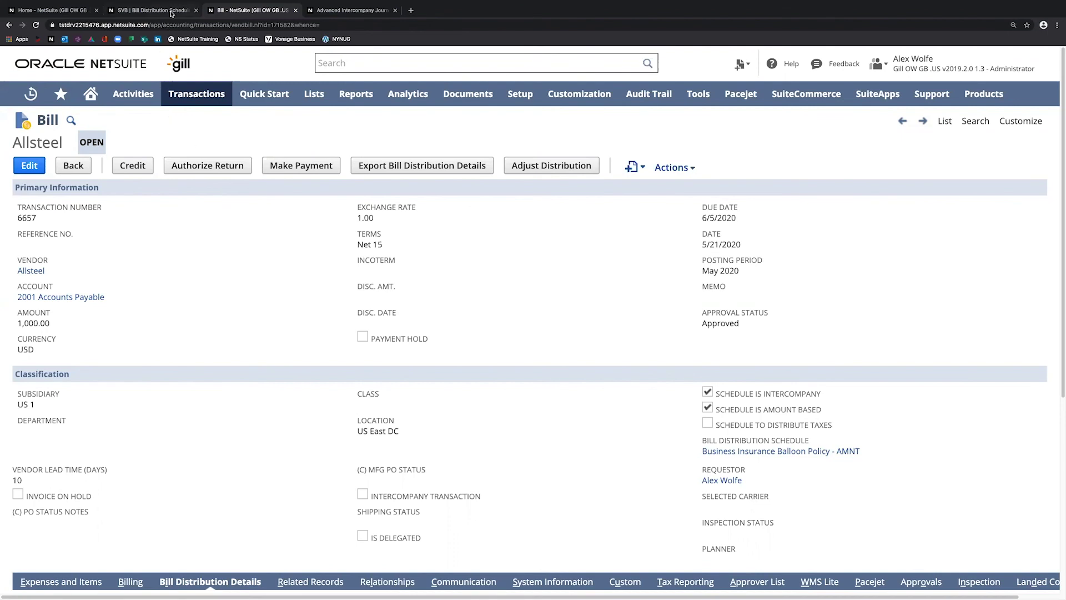
Step: View the Business Insurance Balloon Policy - % schedule from the bill distribution schedule list and examine the allocation weights of its lines
key("ctrl+shift+Tab")
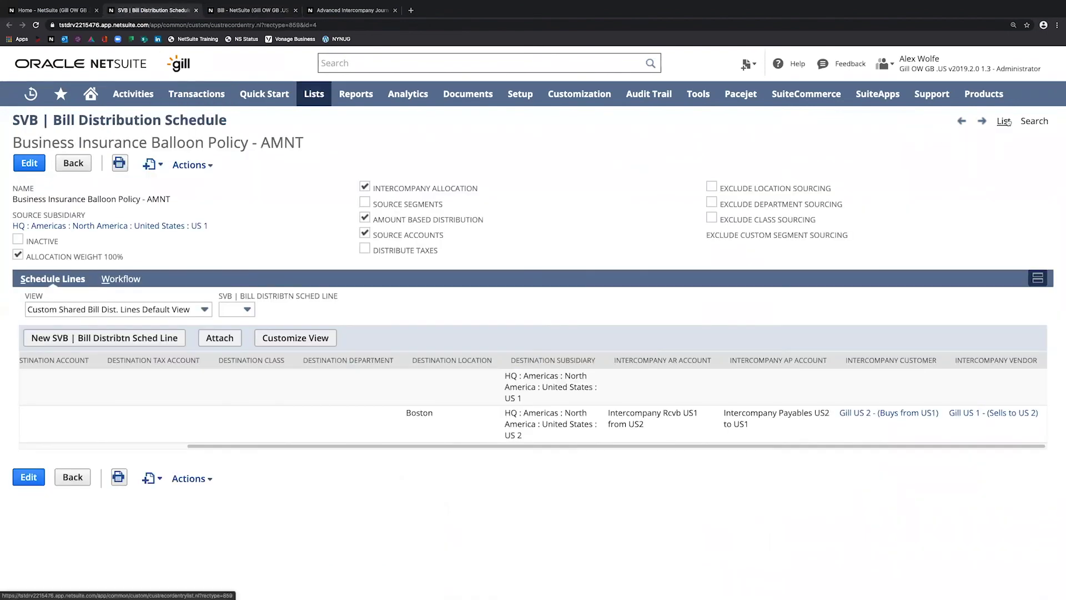
left_click(1004, 121)
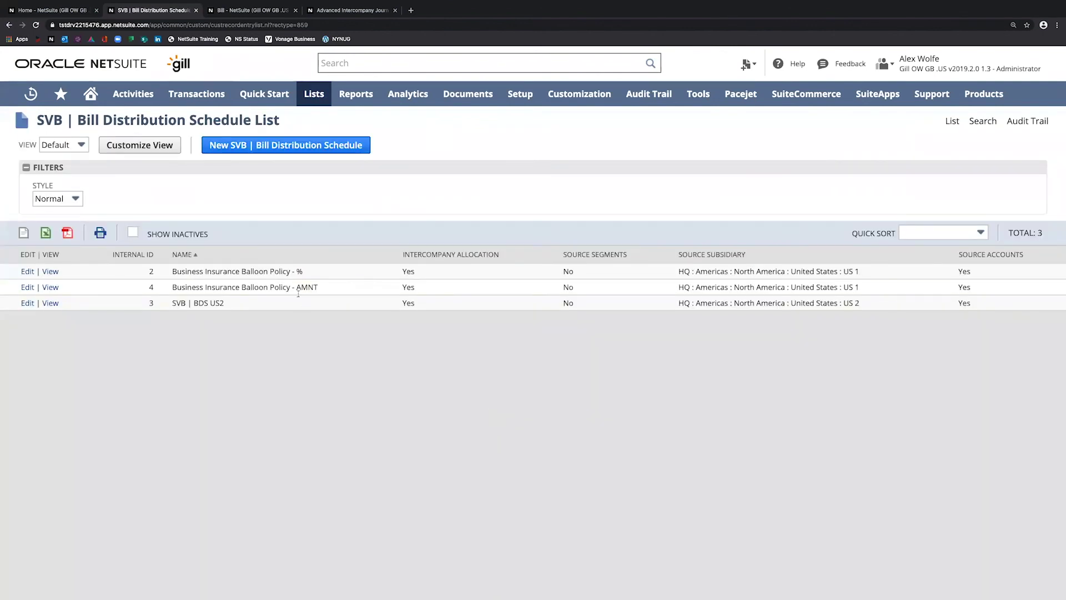
left_click_drag(262, 272, 339, 276)
left_click(54, 272)
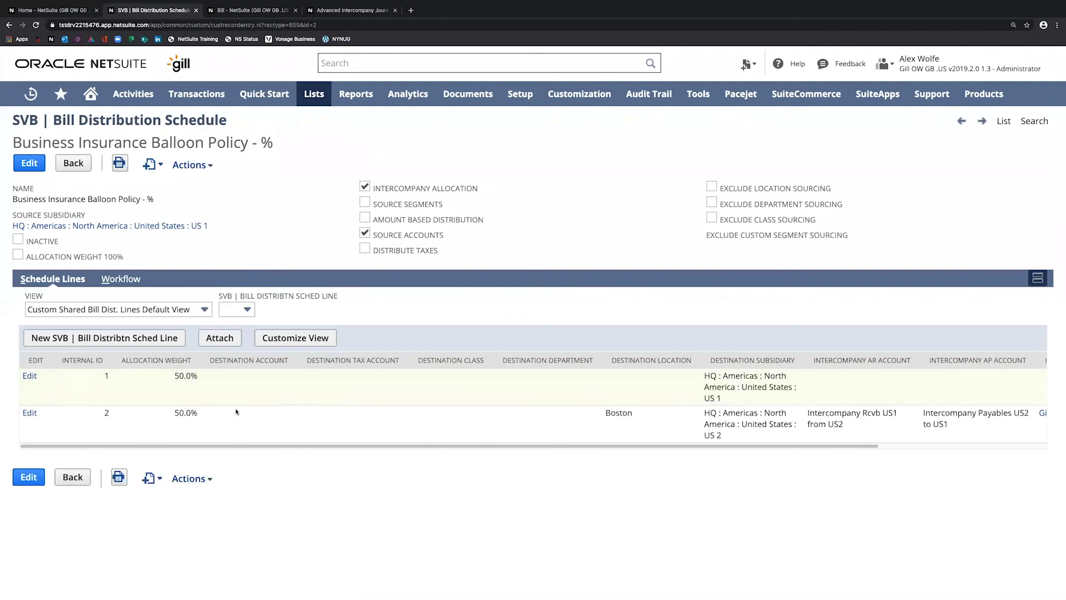
left_click_drag(198, 374, 212, 429)
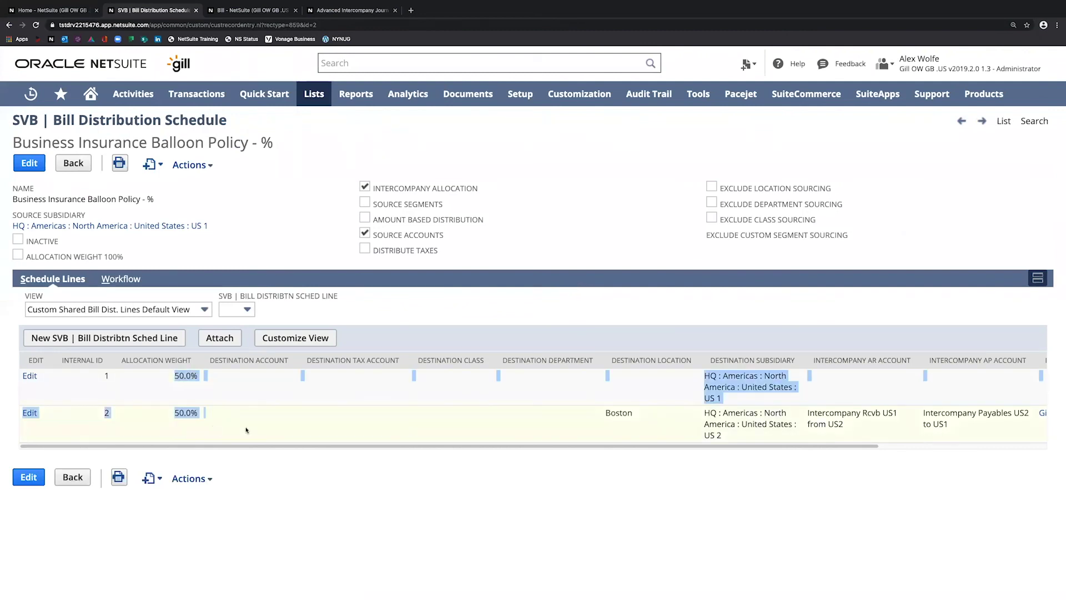
left_click(394, 430)
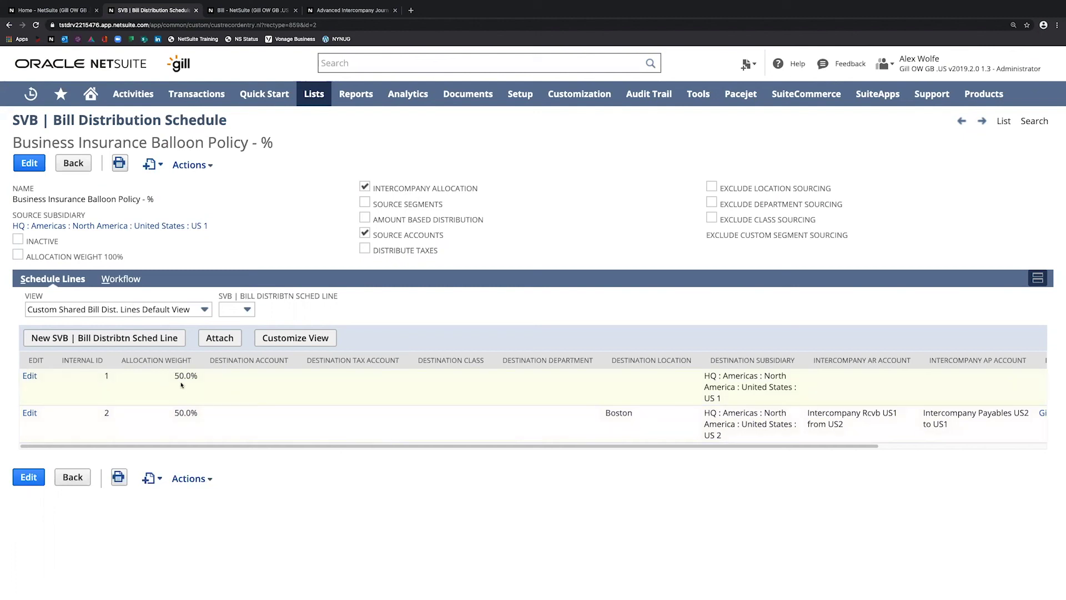
left_click_drag(176, 376, 202, 418)
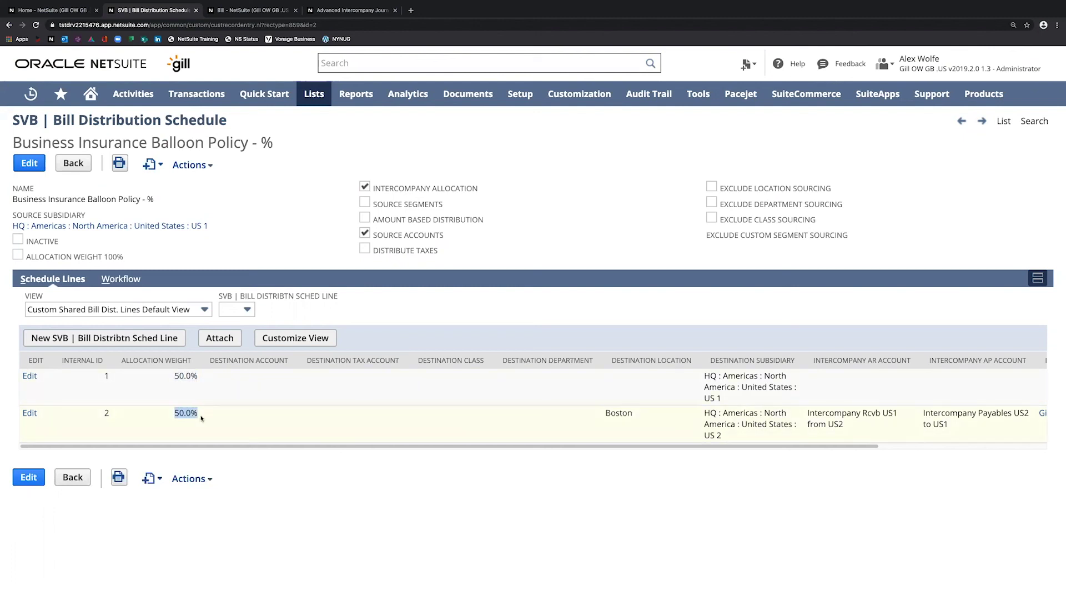